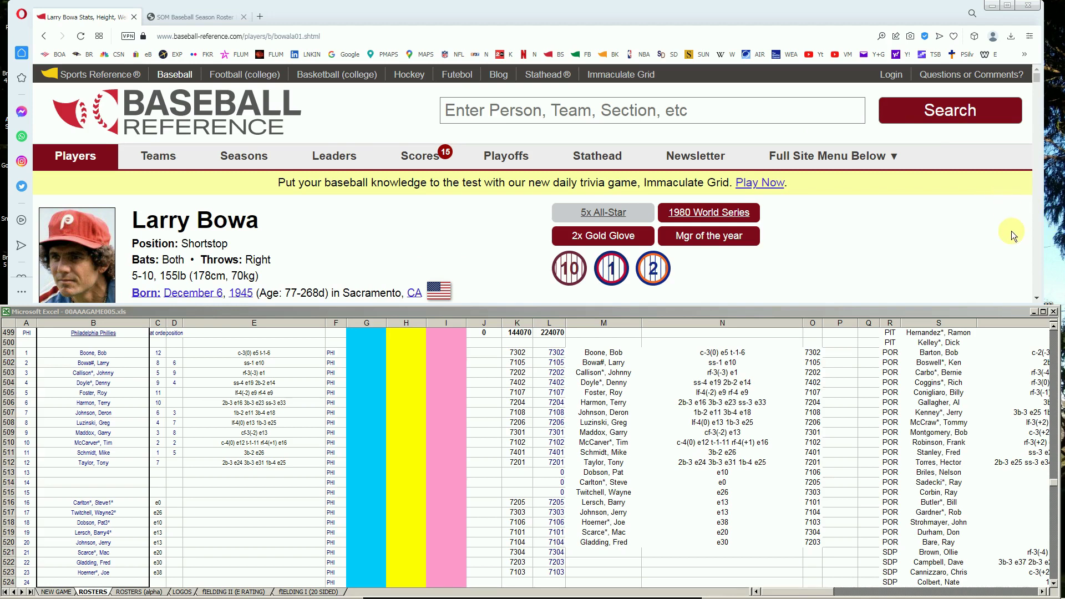
Step: Scroll Larry Bowa's Standard Batting table to show his 1970–1980 Phillies seasons
left_click(1036, 300)
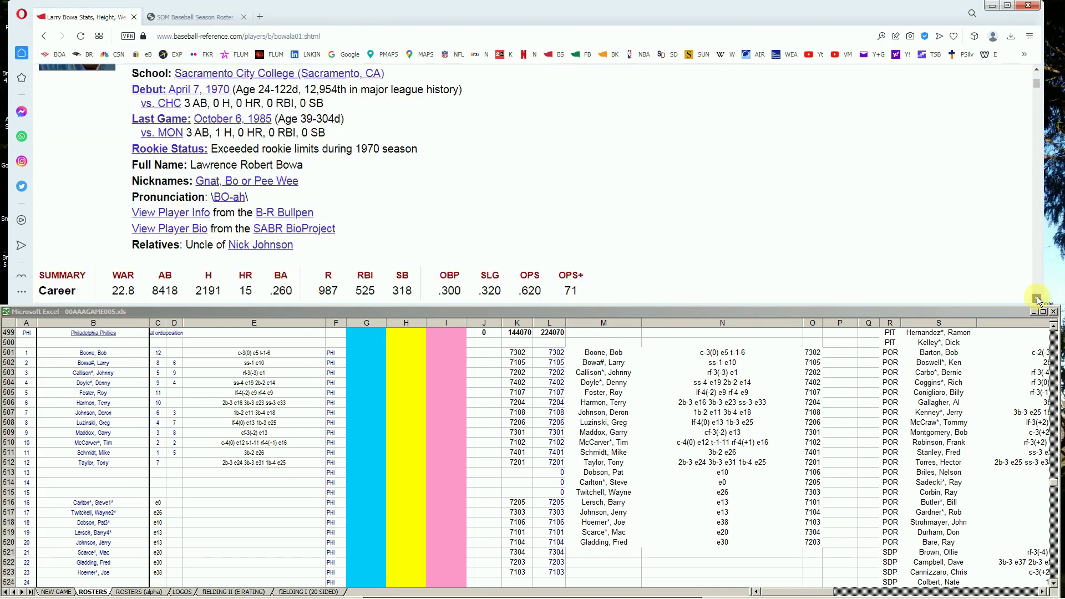
left_click(1037, 300)
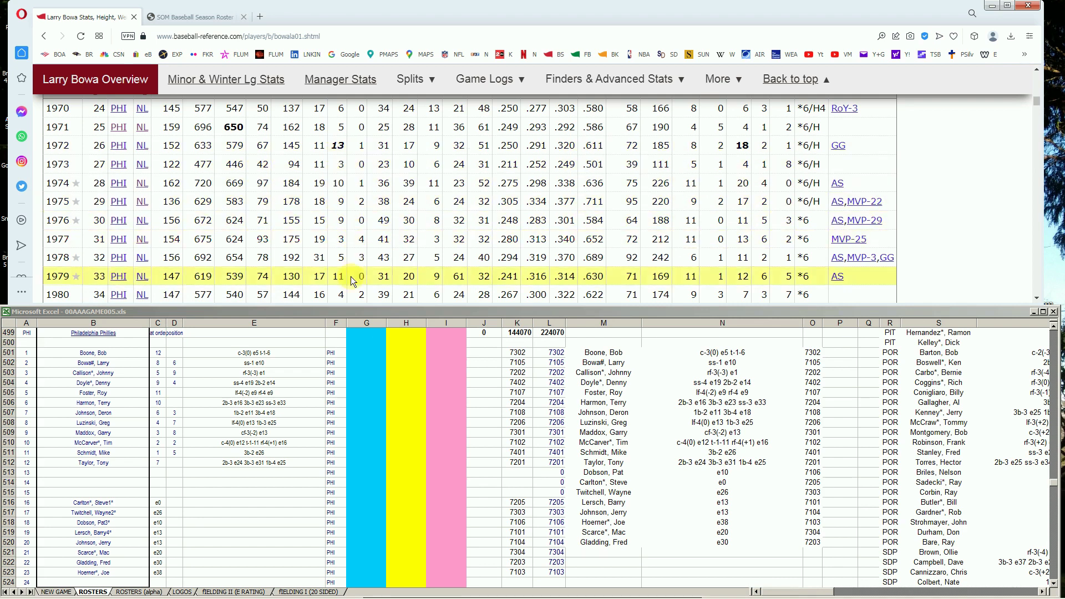
Step: Enter 10000 in G502 for Larry Bowa, bringing the top total to 10000
left_click(356, 369)
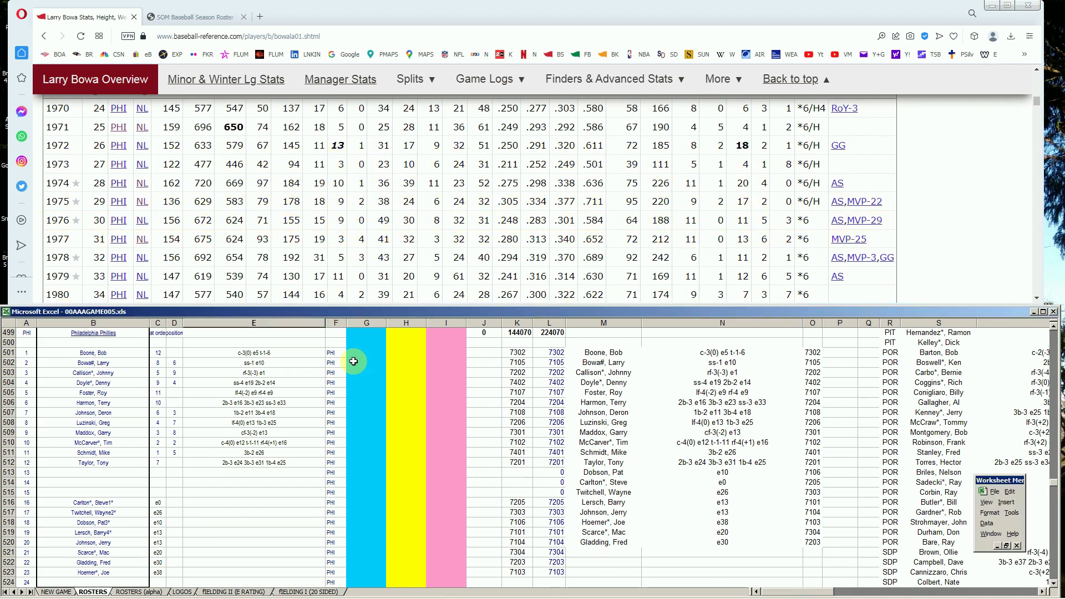
left_click(357, 363)
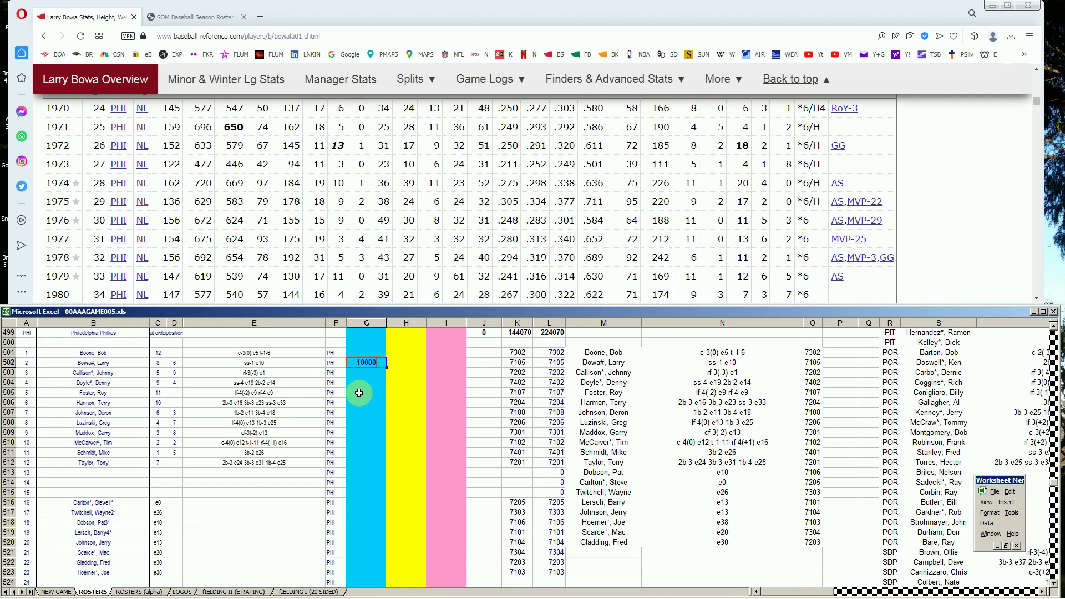
type("10000")
key("Return")
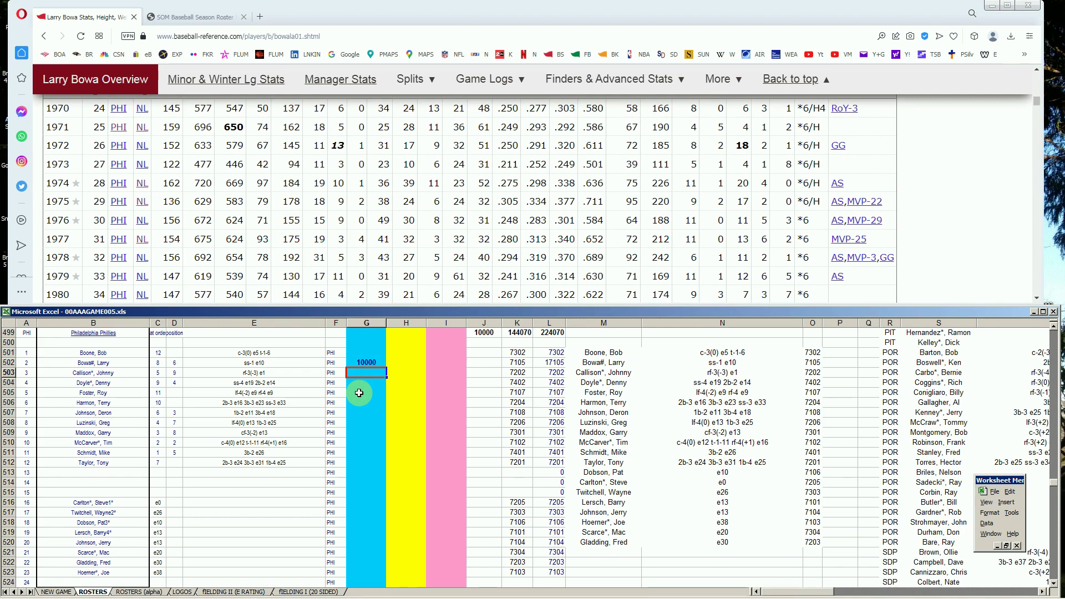
Step: Search Baseball-Reference for 'roy foster' and open his player page
left_click(1035, 94)
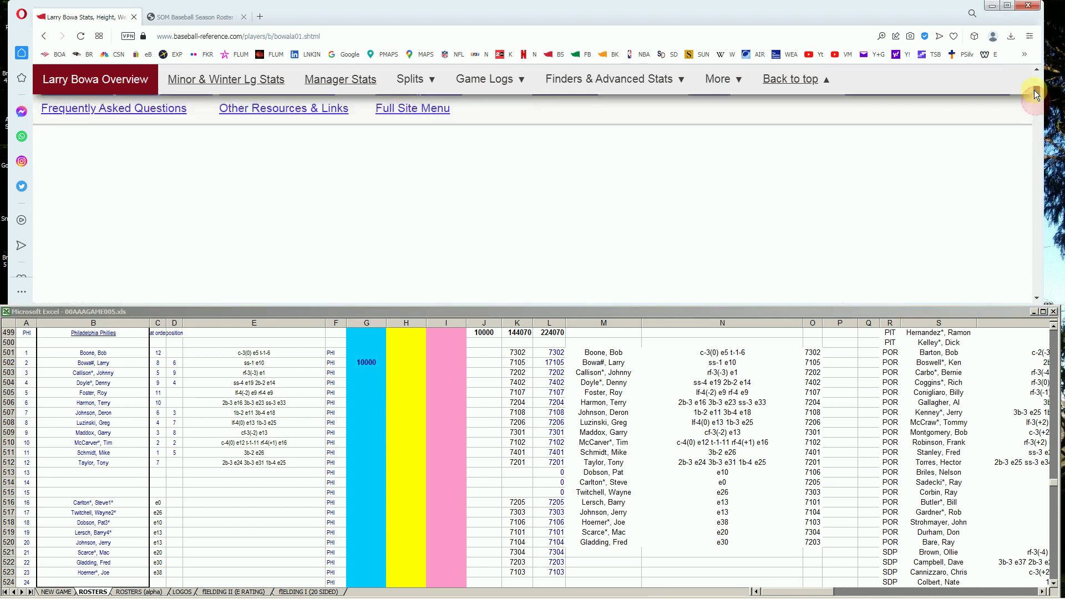
left_click_drag(1035, 94, 1035, 78)
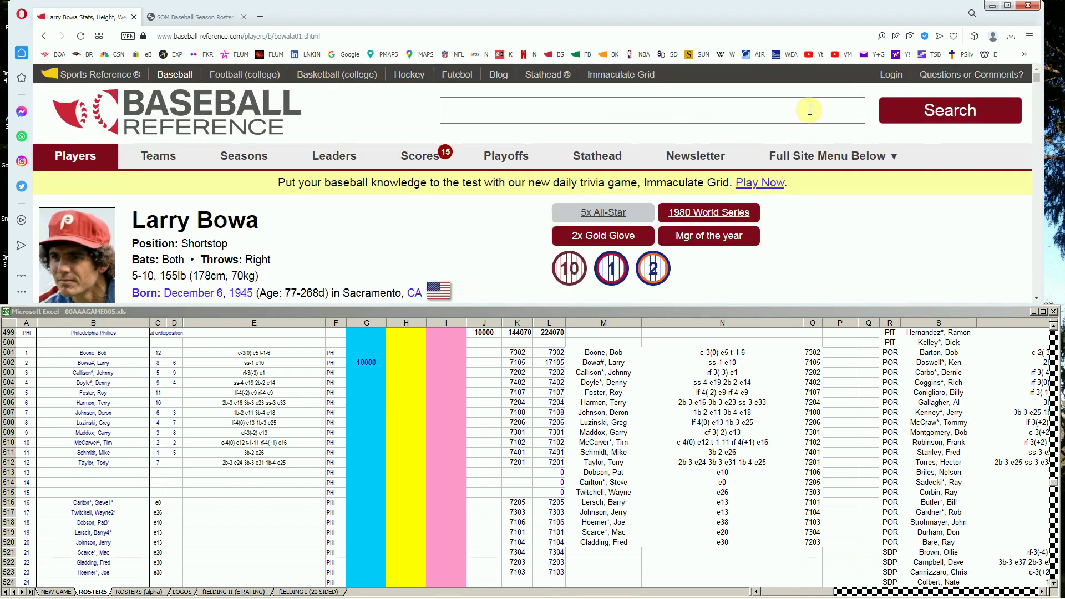
type("roy")
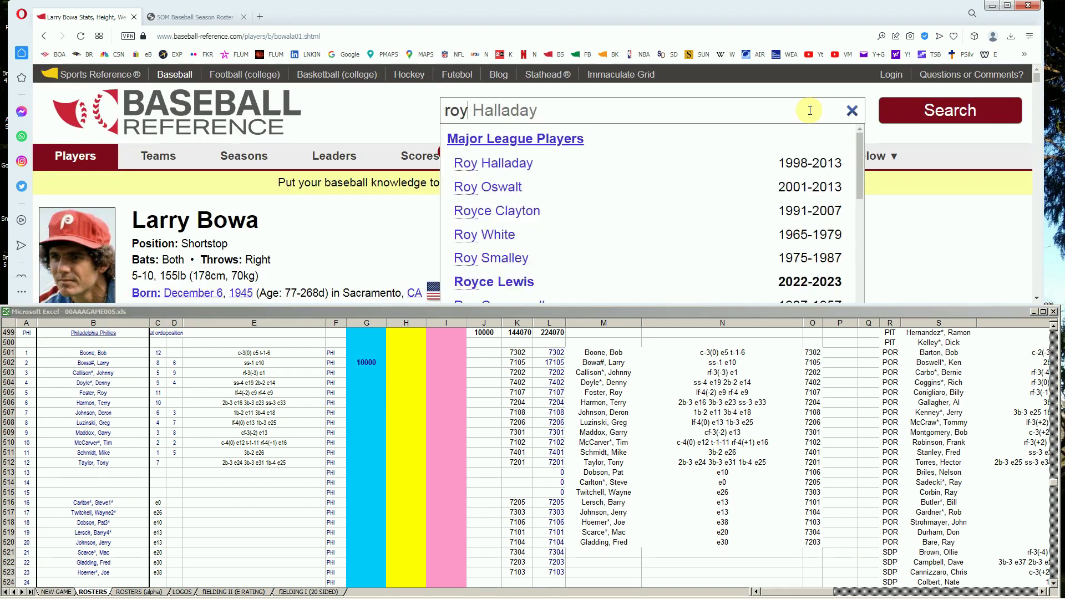
type(" foster")
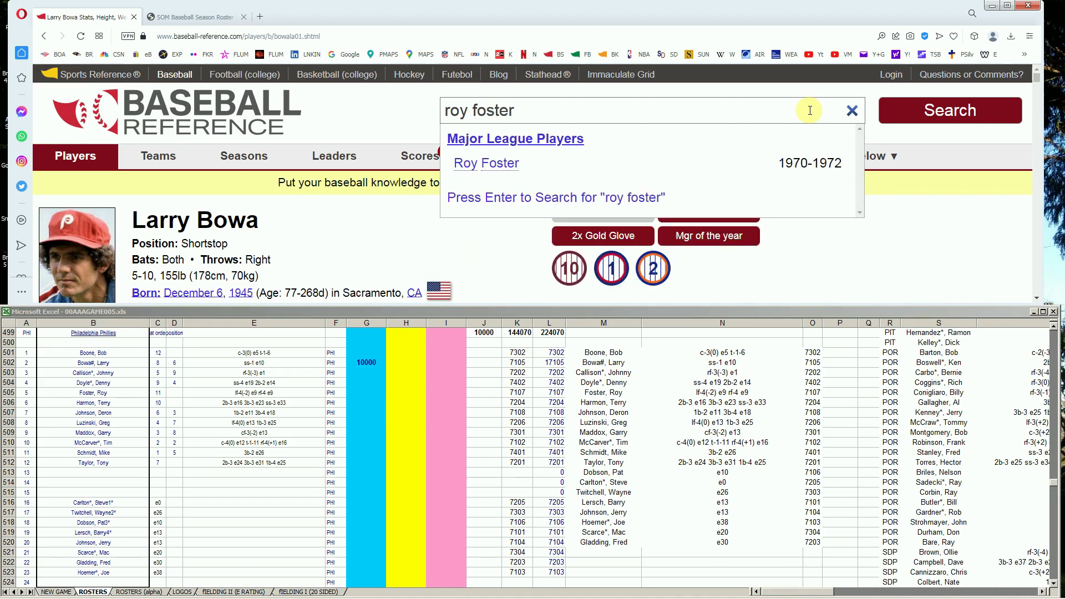
left_click(495, 164)
Step: Show Roy Foster's Standard Batting rows for his 1970–1972 Cleveland seasons
scroll(748, 231, "down", 3)
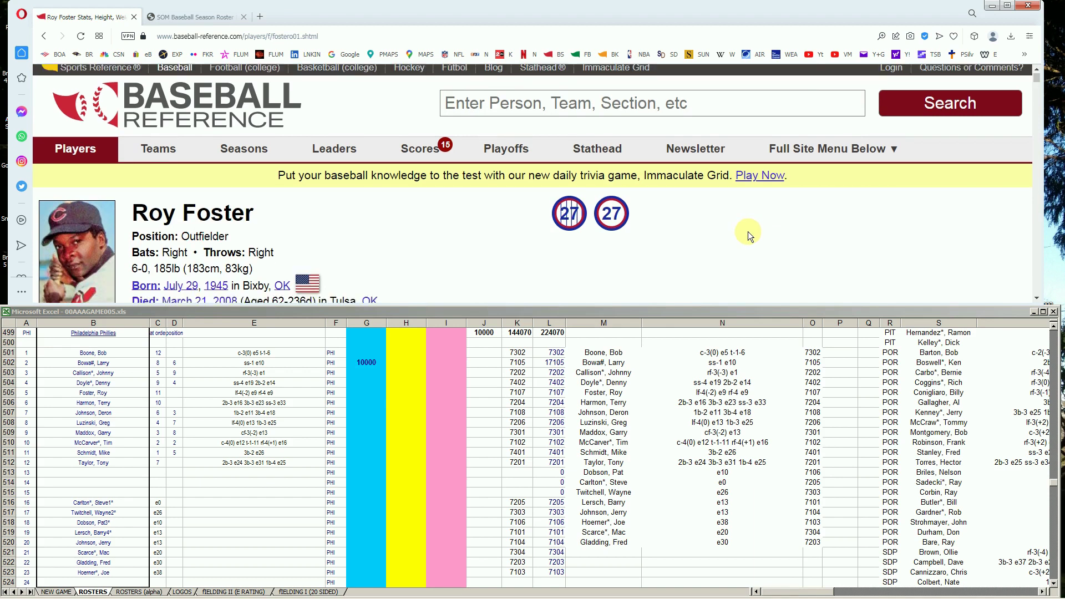
scroll(757, 227, "down", 4)
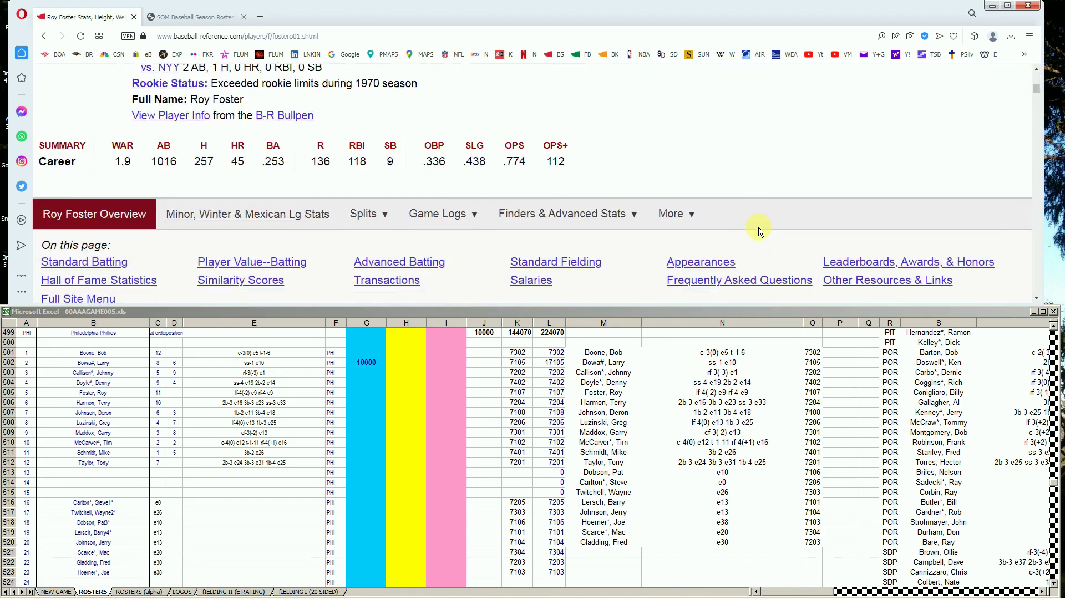
scroll(762, 224, "up", 1)
scroll(882, 166, "down", 1)
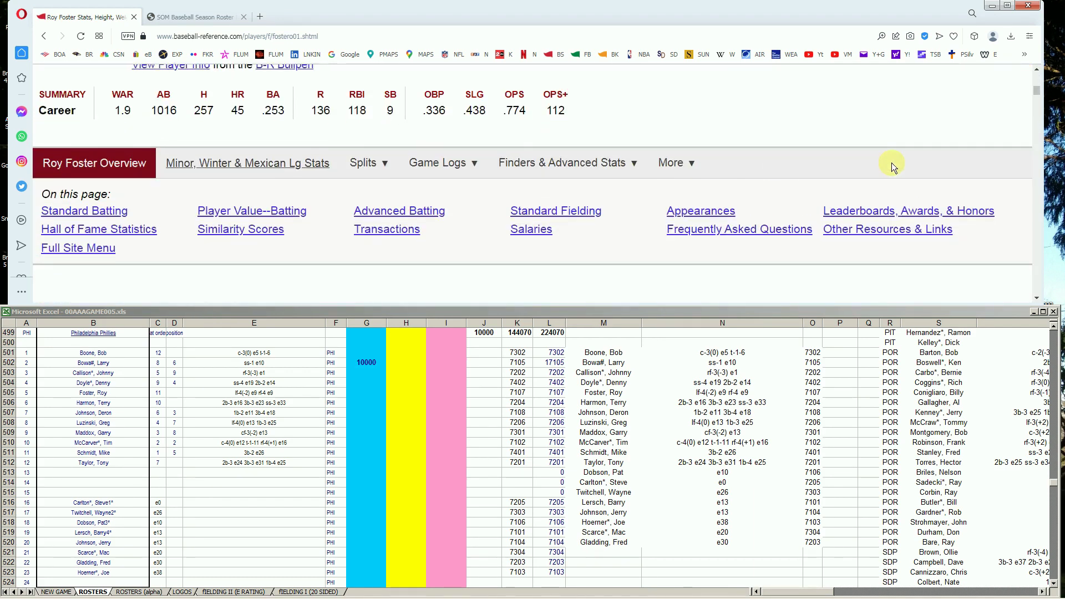
left_click_drag(1037, 92, 1039, 112)
scroll(610, 188, "down", 1)
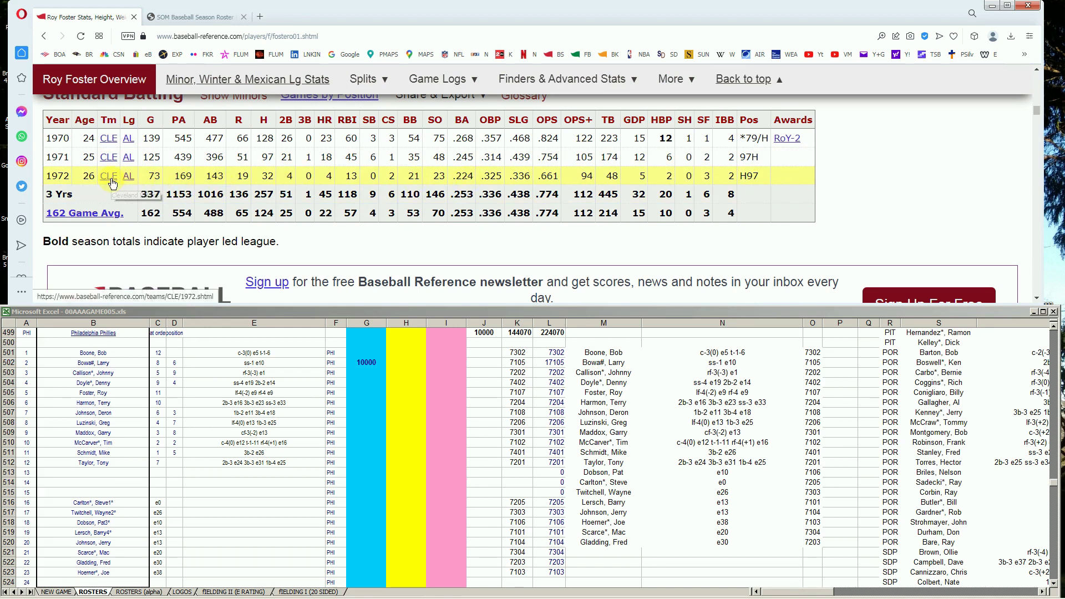
Step: Open the 1972 season roster PDF from the Strat-O-Matic roster site
left_click(186, 17)
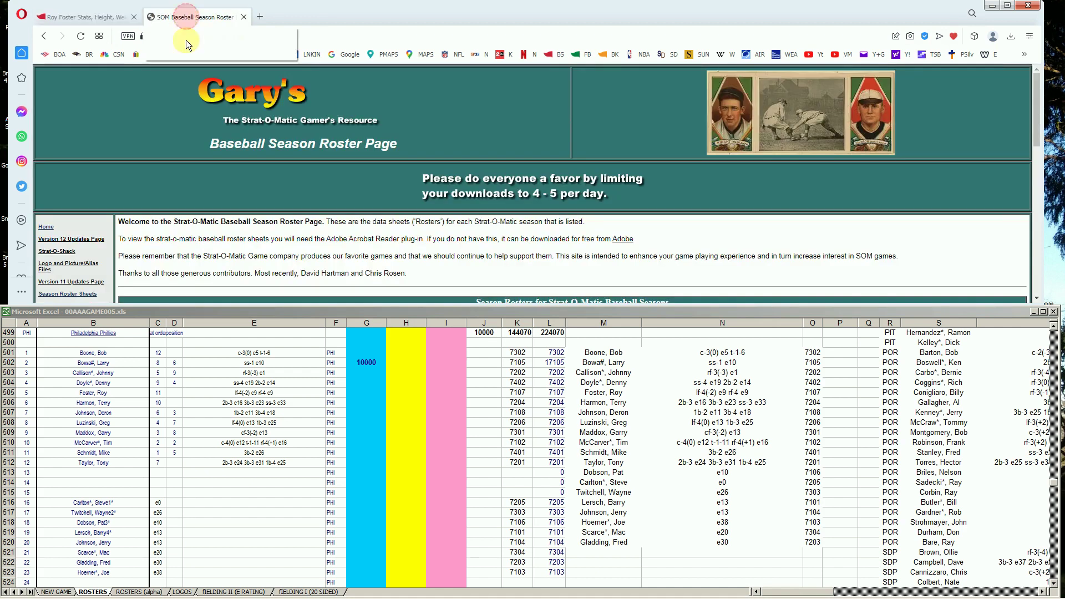
left_click_drag(1036, 95, 1027, 147)
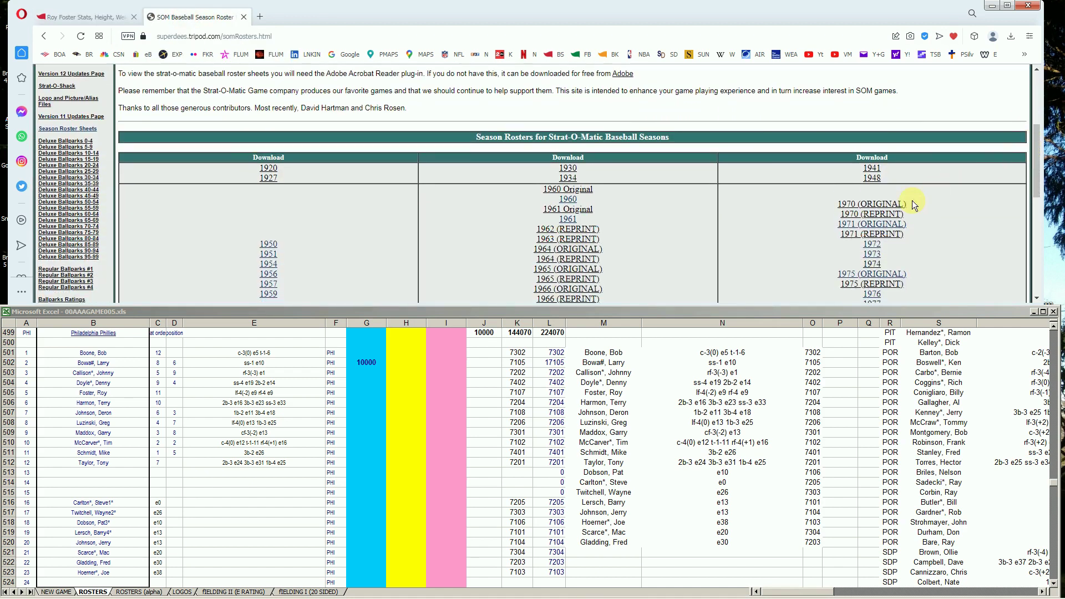
left_click(874, 244)
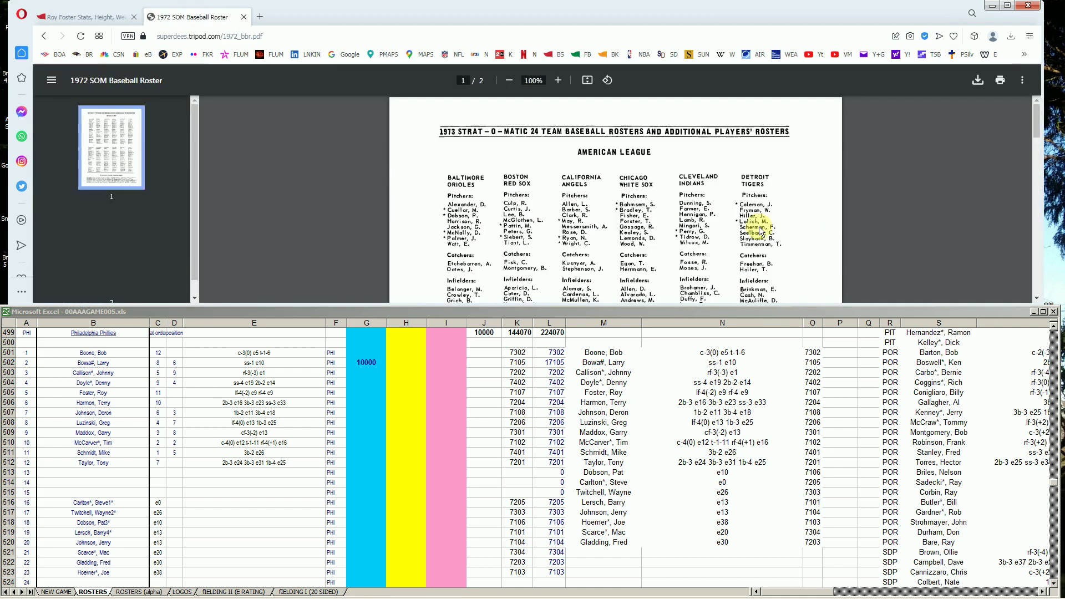
Step: Bring the PDF's 48 additional American League players into view, including Cleveland's Foster
scroll(716, 217, "down", 1)
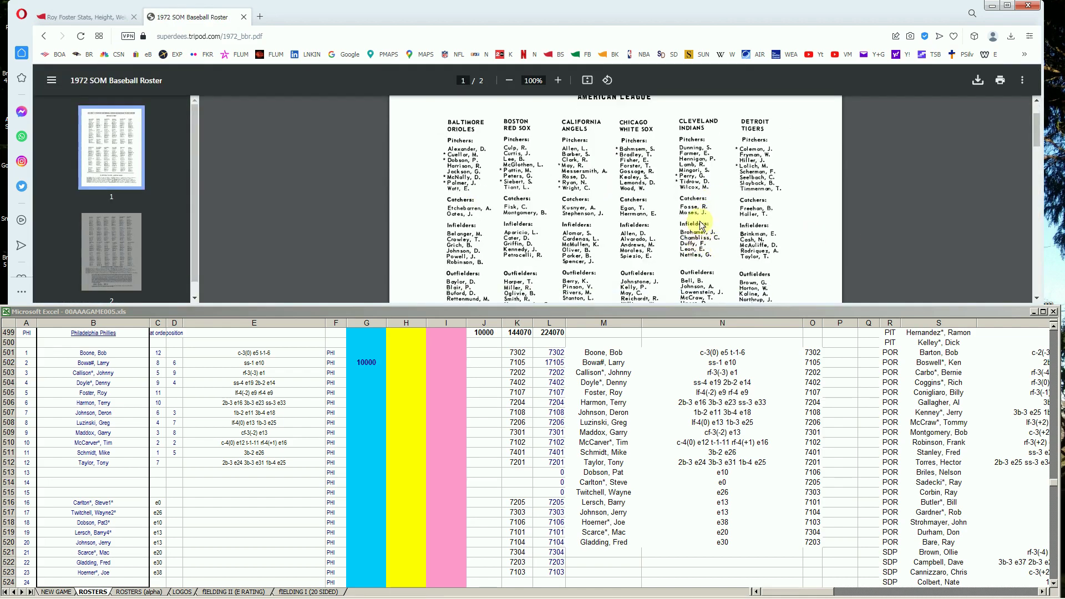
scroll(700, 247, "down", 1)
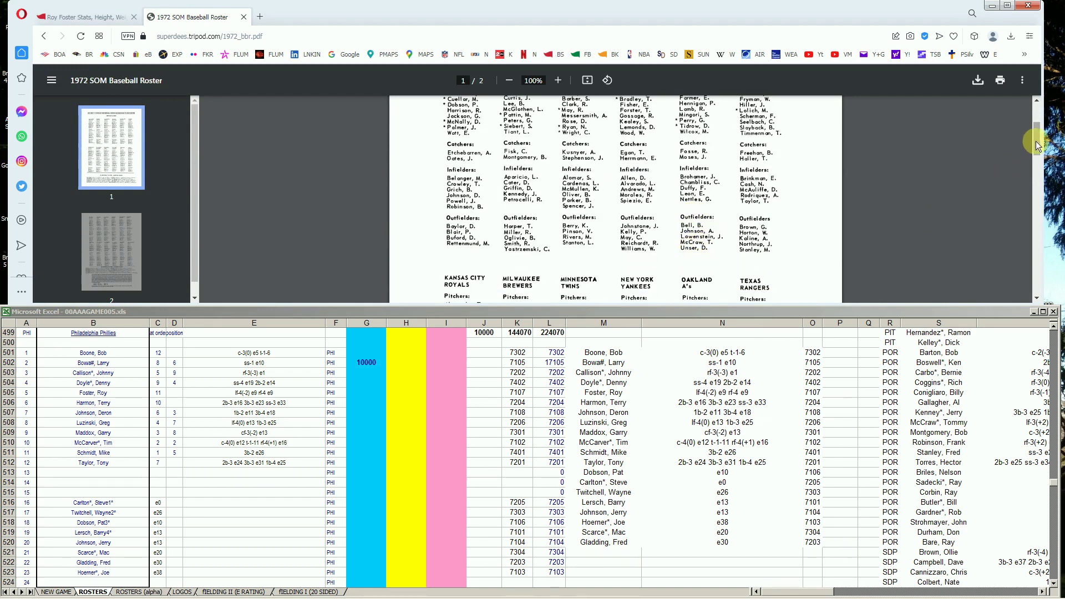
left_click_drag(1036, 143, 1009, 195)
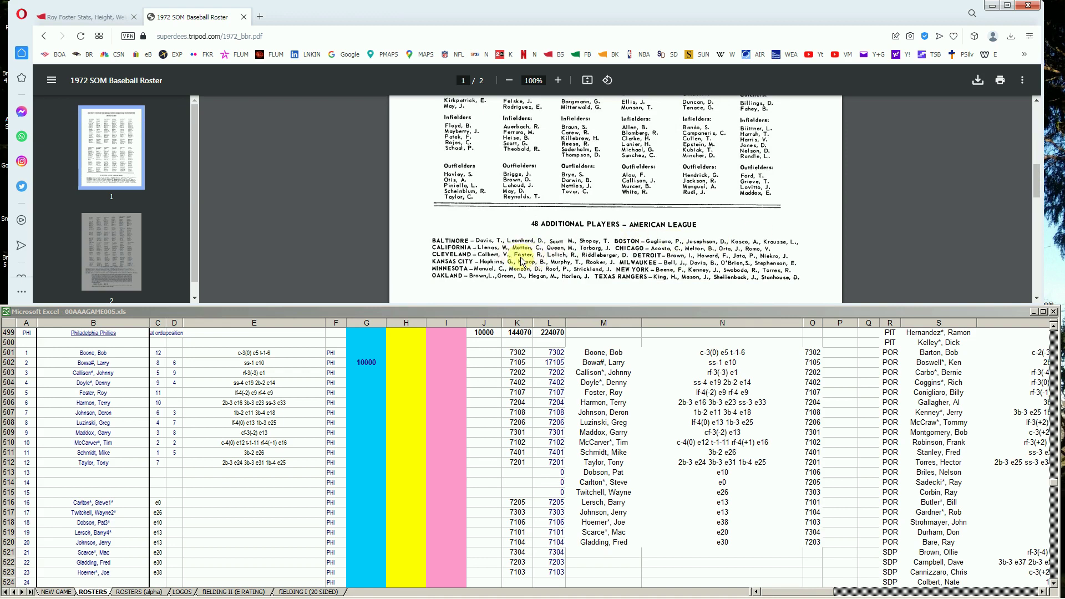
left_click(384, 383)
left_click(392, 373)
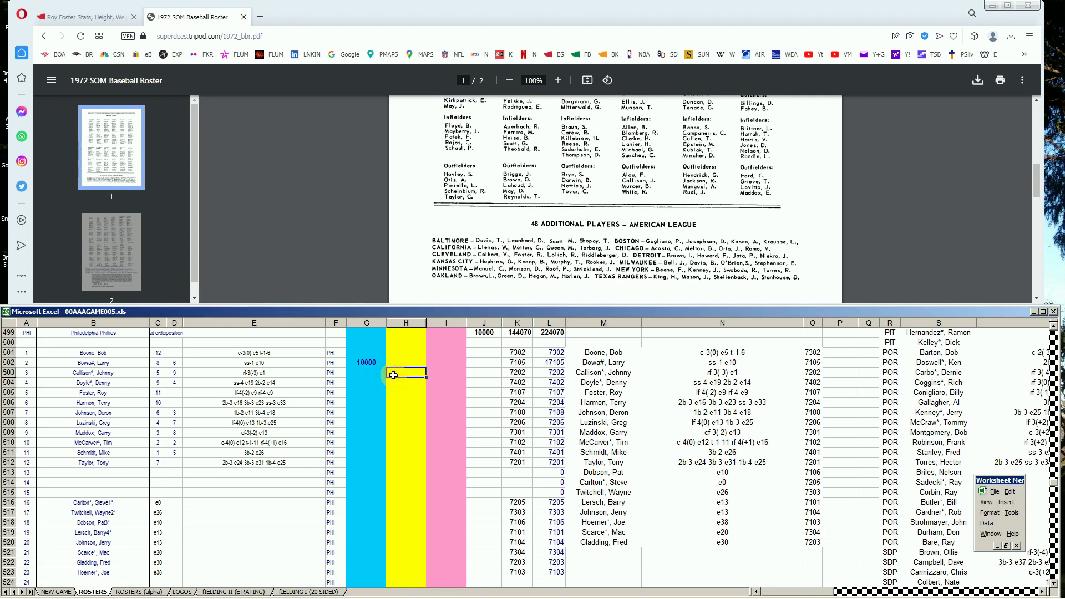
key("Down")
key("Down")
type("100")
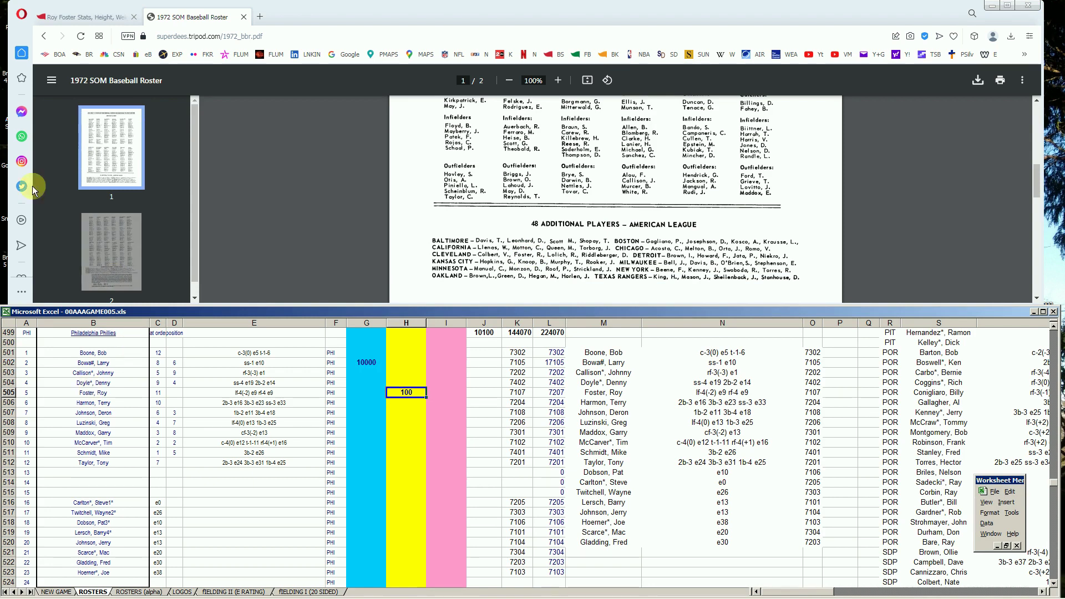
Step: Search for 'deron j' and open Deron Johnson's Baseball-Reference page
left_click(87, 18)
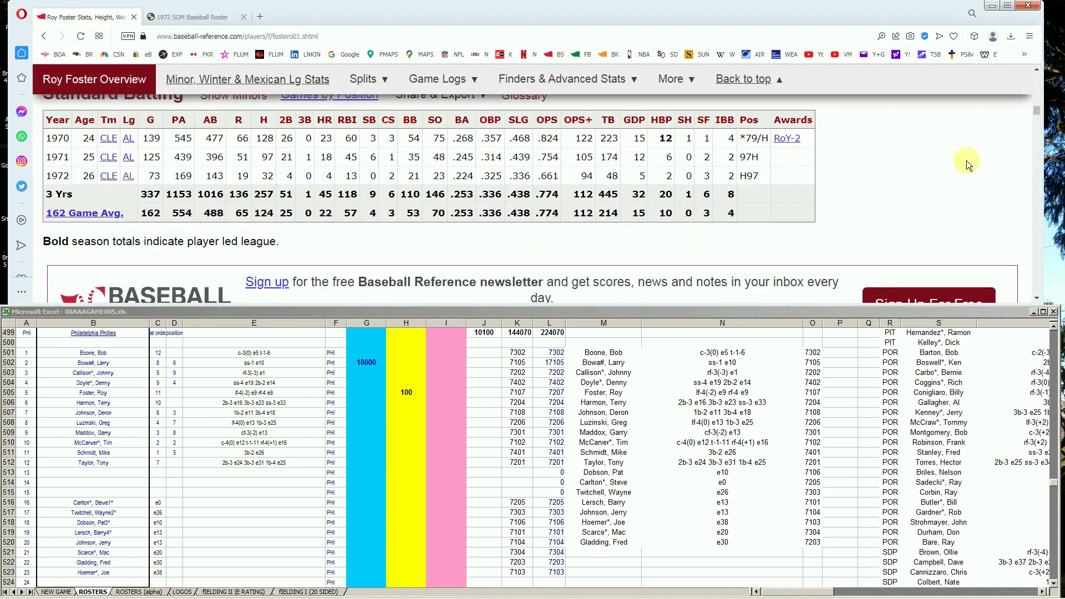
left_click_drag(1038, 114, 1037, 75)
left_click(775, 117)
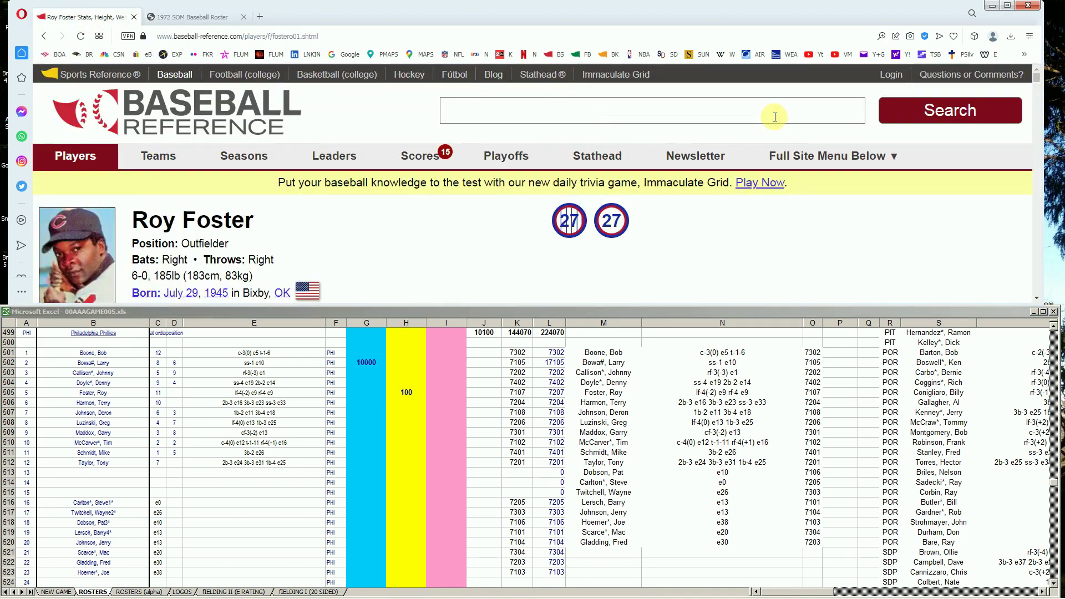
type("der")
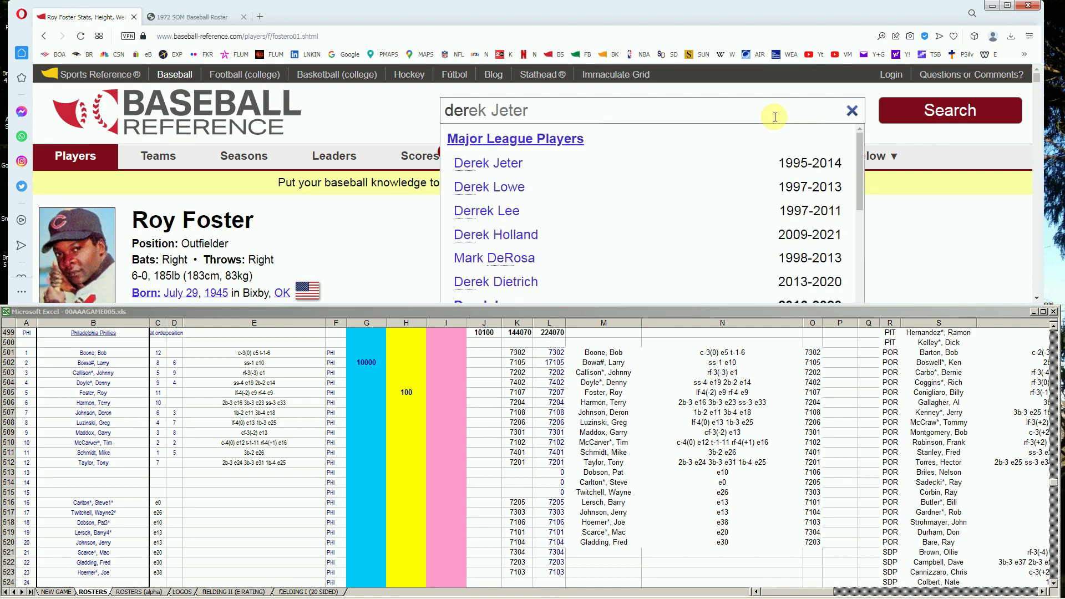
type("on j")
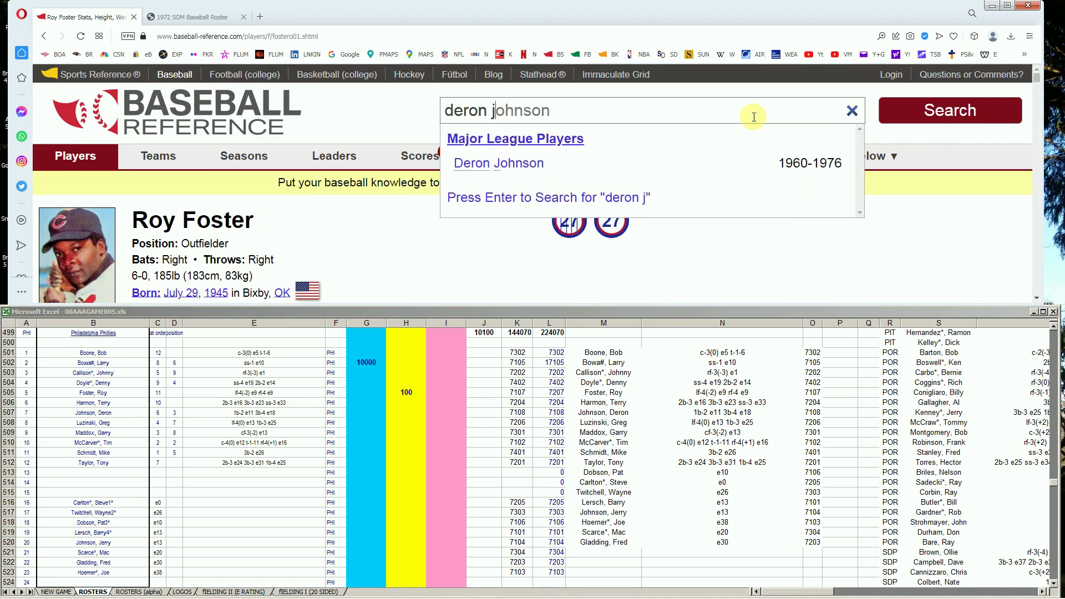
left_click(533, 165)
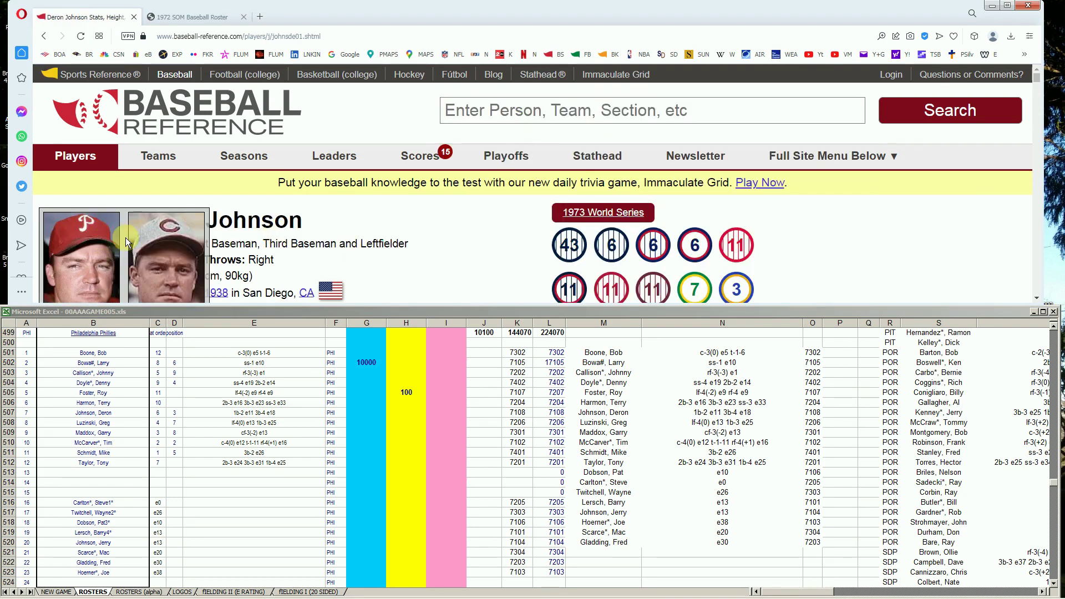
Step: Show Deron Johnson's 1970–1975 batting rows, including his 1973 Philadelphia/Oakland split
scroll(710, 208, "down", 2)
scroll(709, 205, "down", 7)
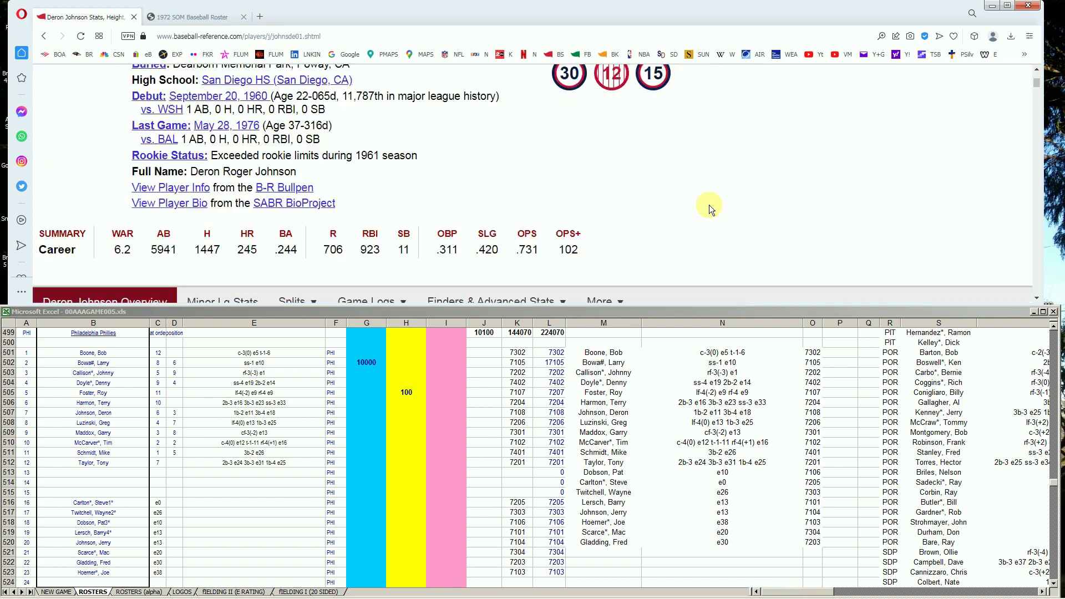
scroll(757, 178, "down", 6)
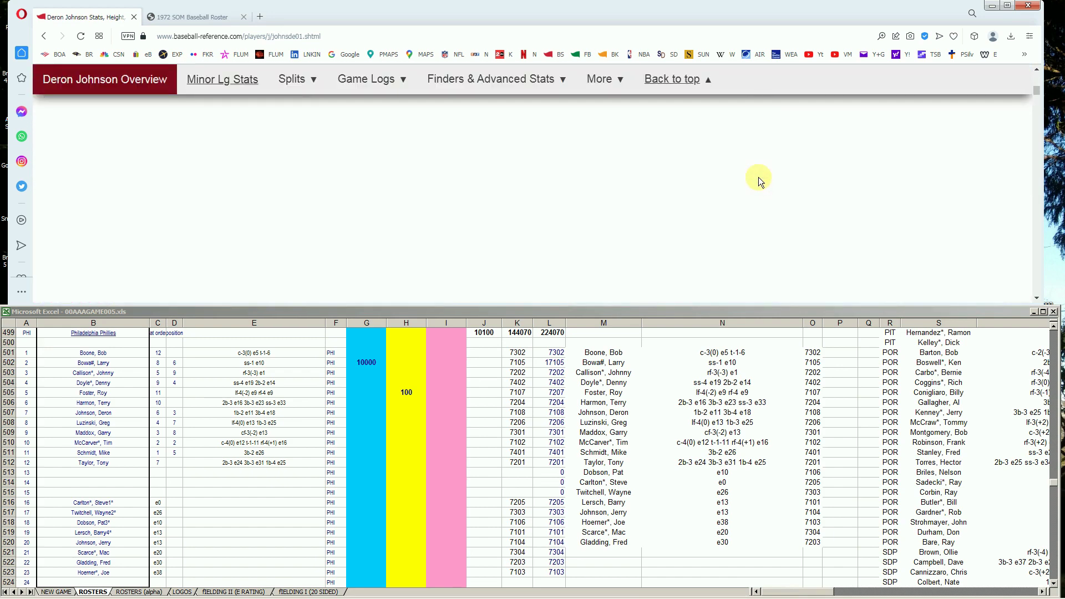
scroll(703, 202, "down", 3)
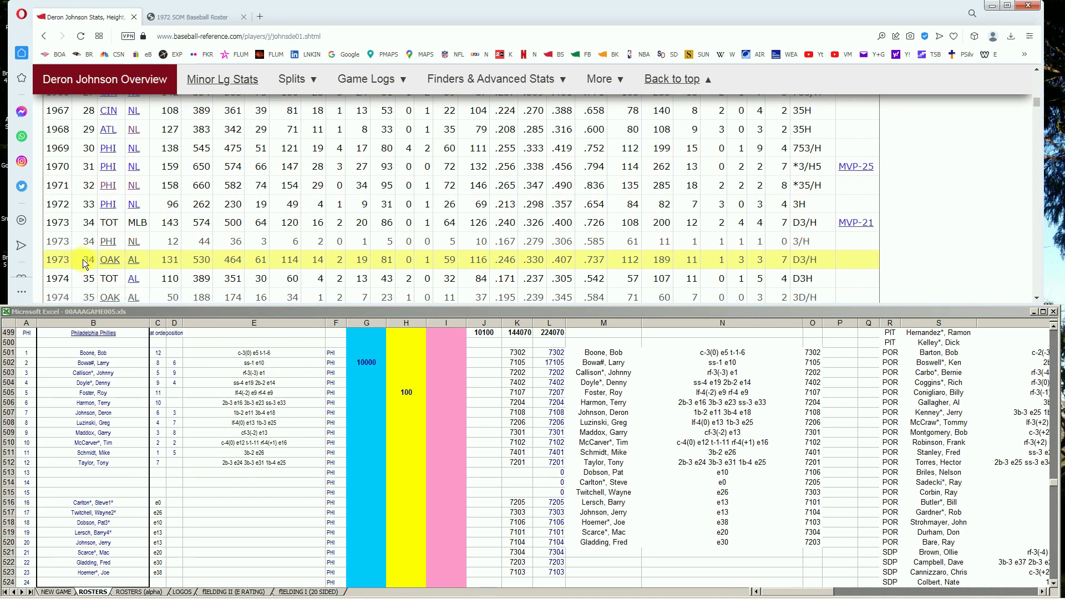
scroll(110, 264, "down", 1)
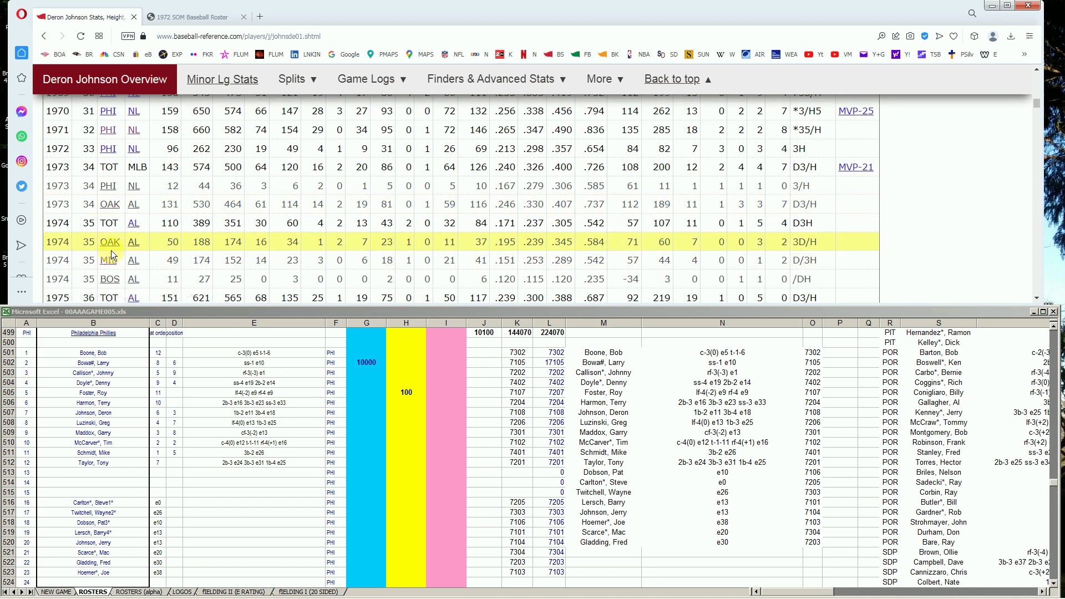
scroll(111, 251, "down", 2)
scroll(119, 248, "up", 2)
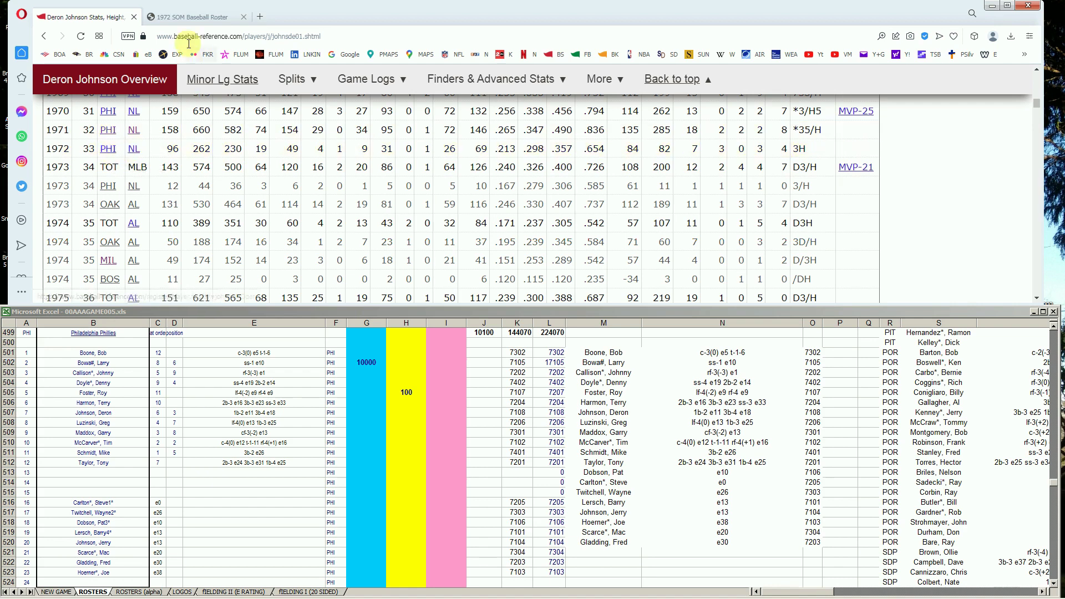
left_click(191, 17)
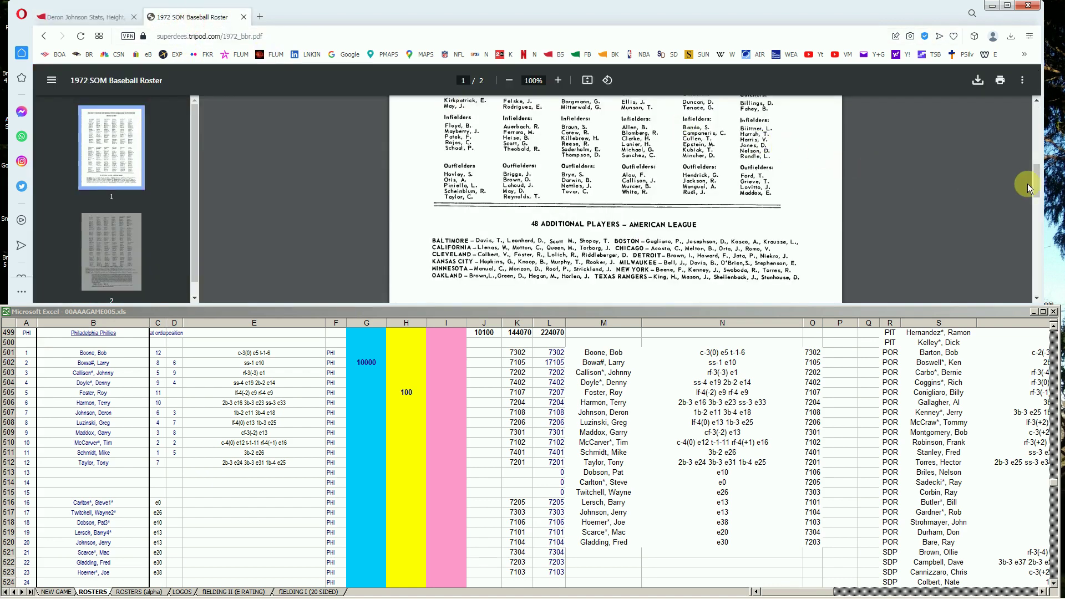
left_click_drag(1036, 179, 1033, 228)
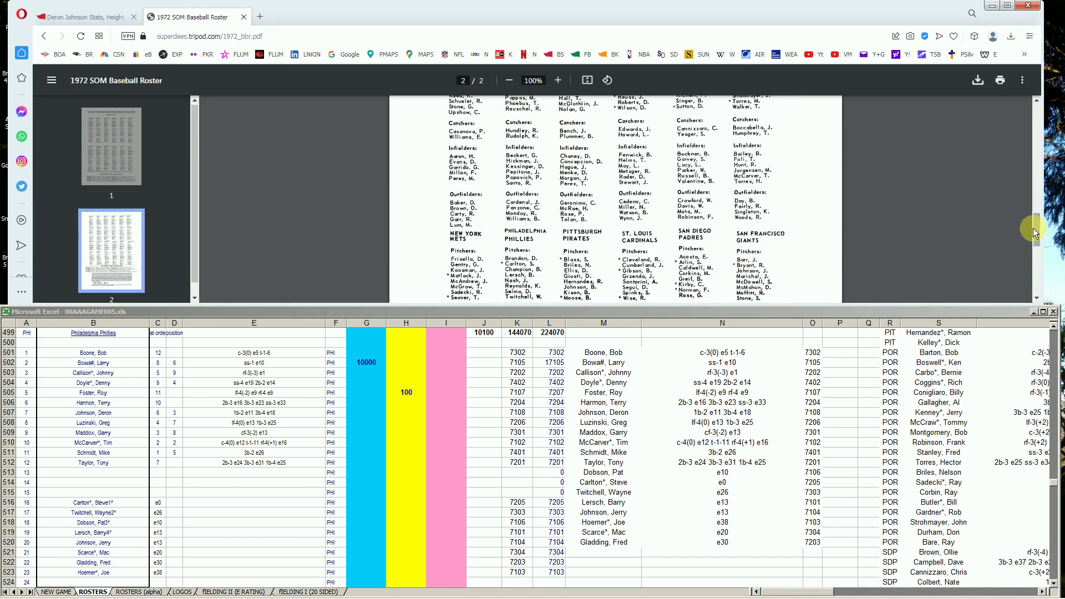
left_click(111, 16)
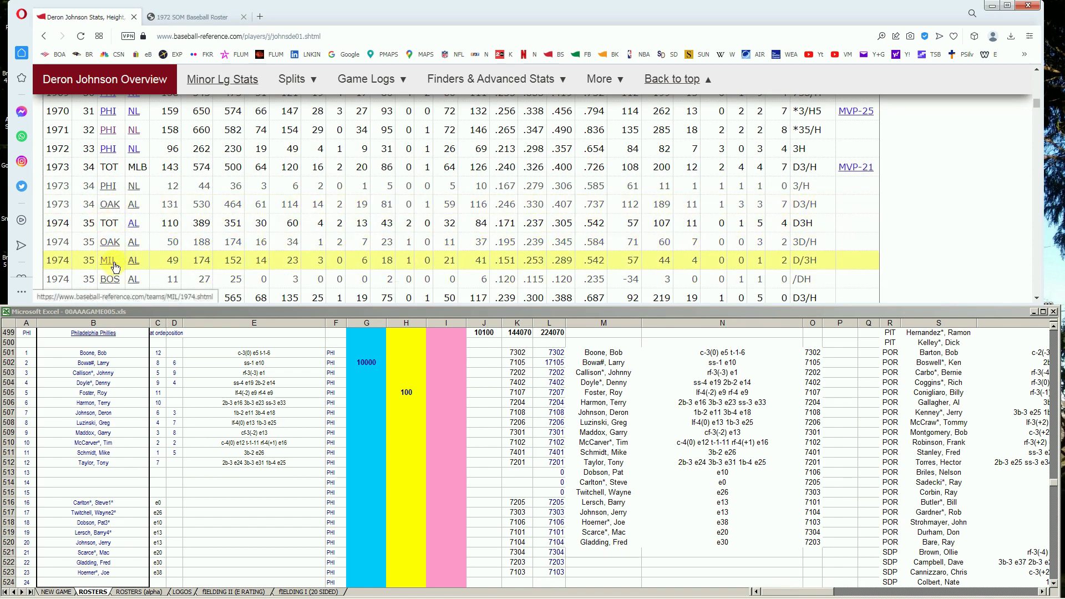
Step: Review Deron Johnson's 1973–1976 seasons with Oakland, Milwaukee, Chicago and Boston
scroll(117, 281, "down", 1)
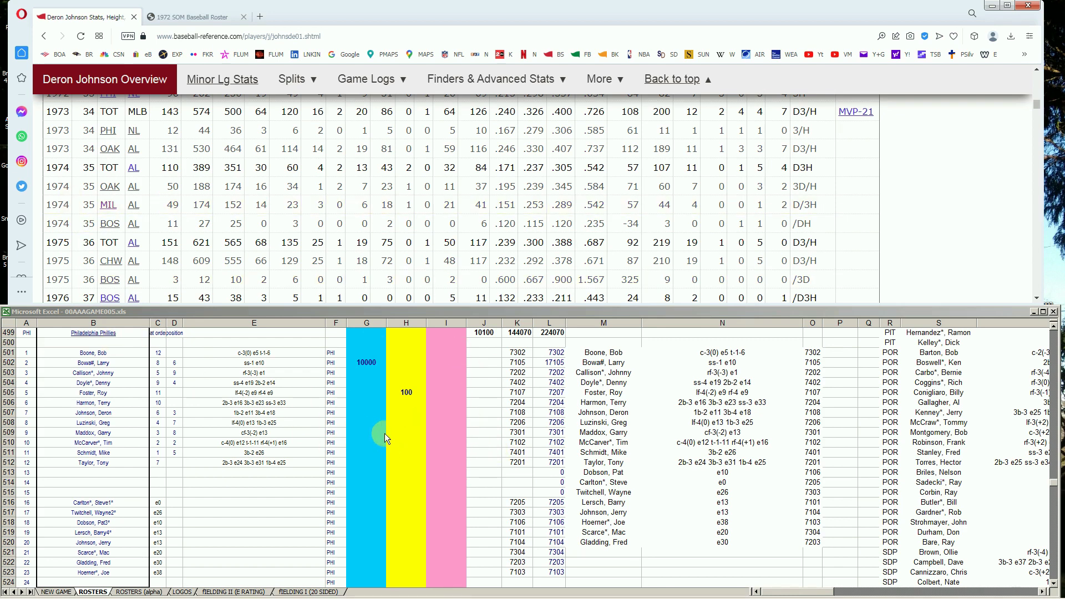
left_click(388, 412)
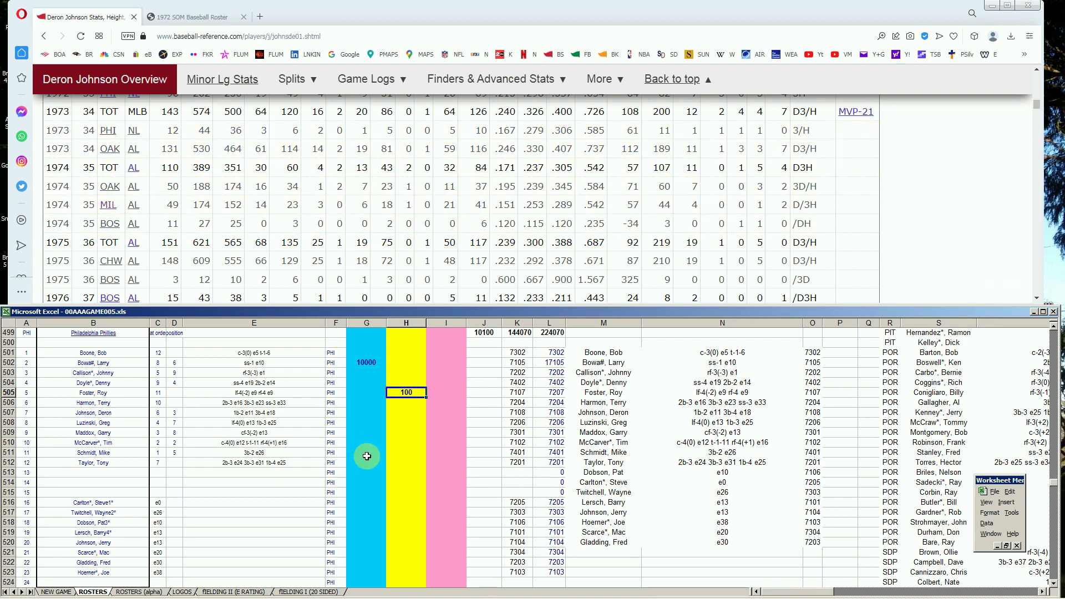
Step: Enter 10000 in G507 and the note 'trade' in J507 for Deron Johnson
left_click(368, 402)
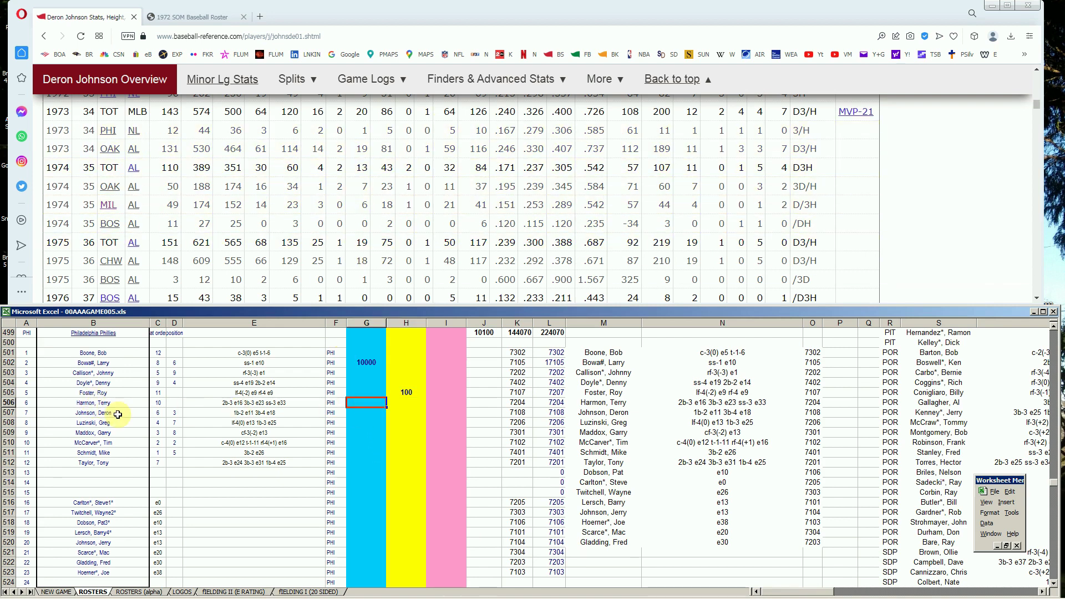
left_click(352, 412)
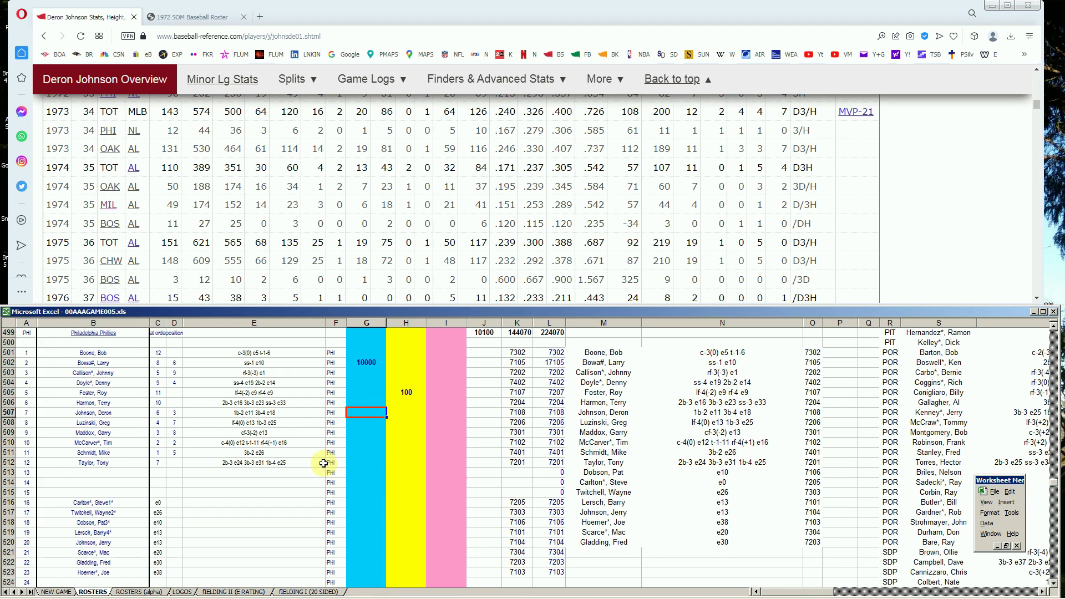
type("10000")
key("Return")
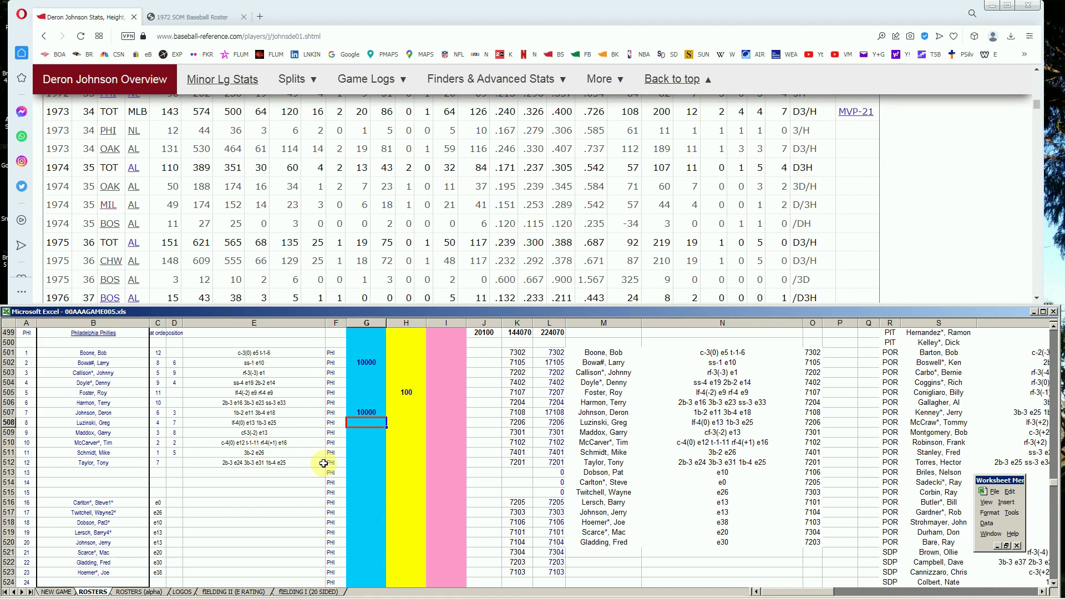
key("Up")
key("Right")
key("Right")
key("Right")
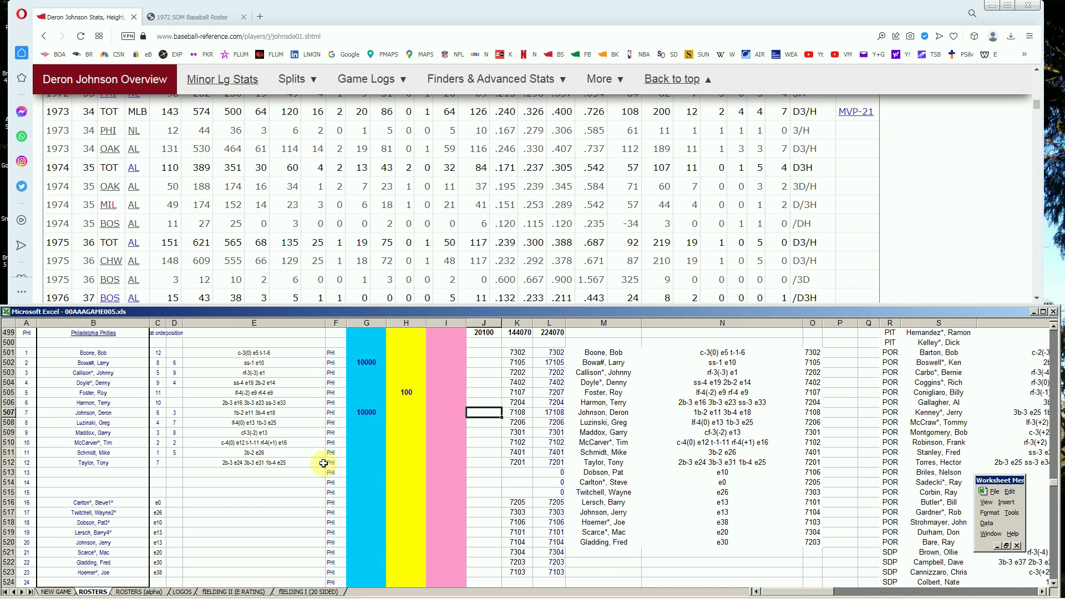
type("trade")
key("Left")
key("Left")
key("Left")
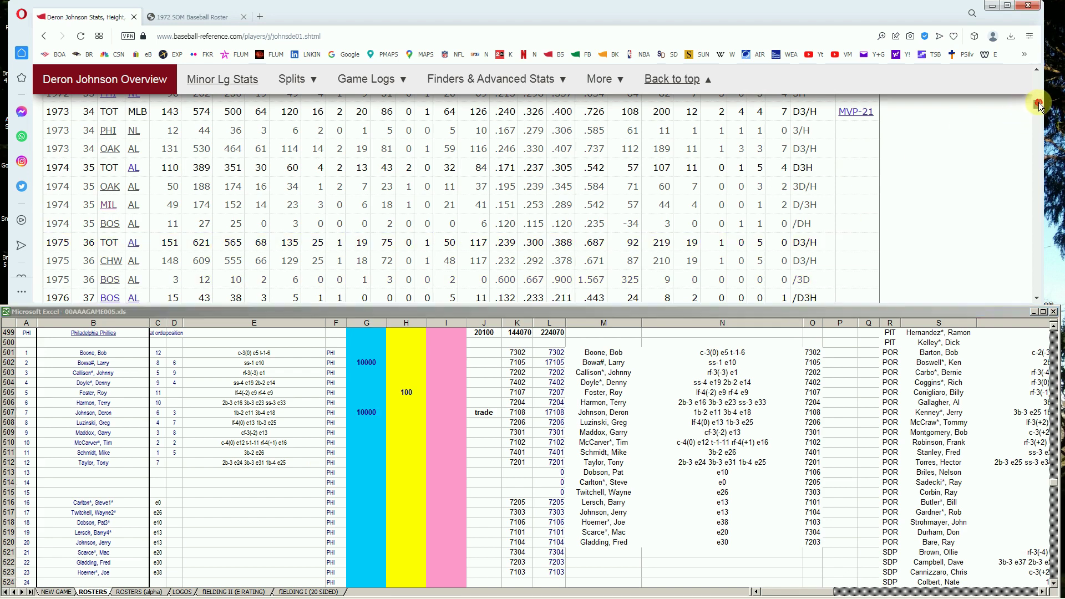
Step: Search 'mcca' and open Tim McCarver's Baseball Reference player page
left_click_drag(1029, 103, 1033, 72)
left_click(834, 108)
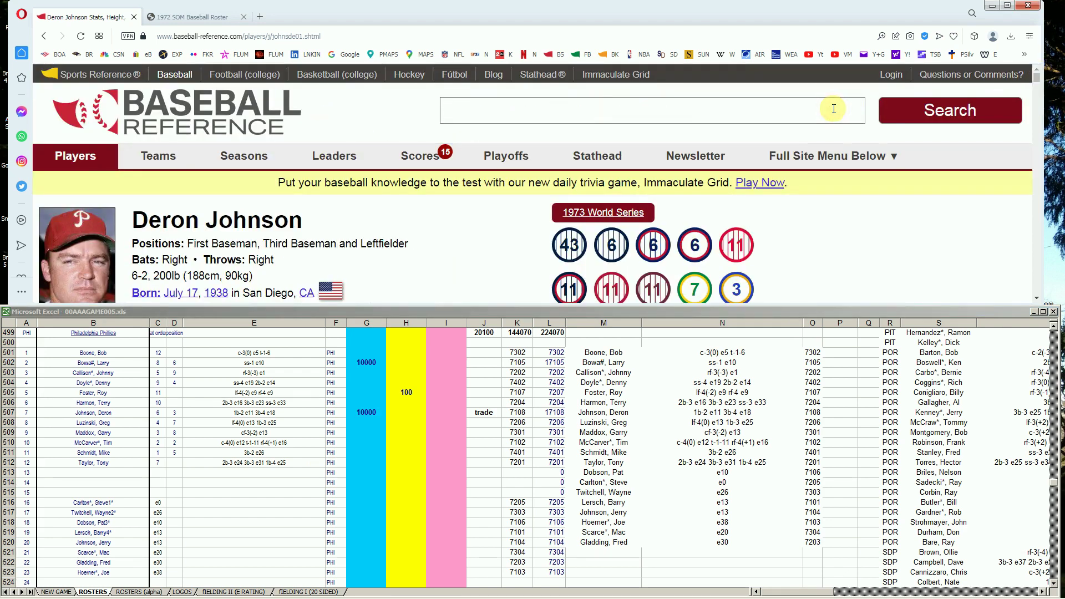
type("mcca")
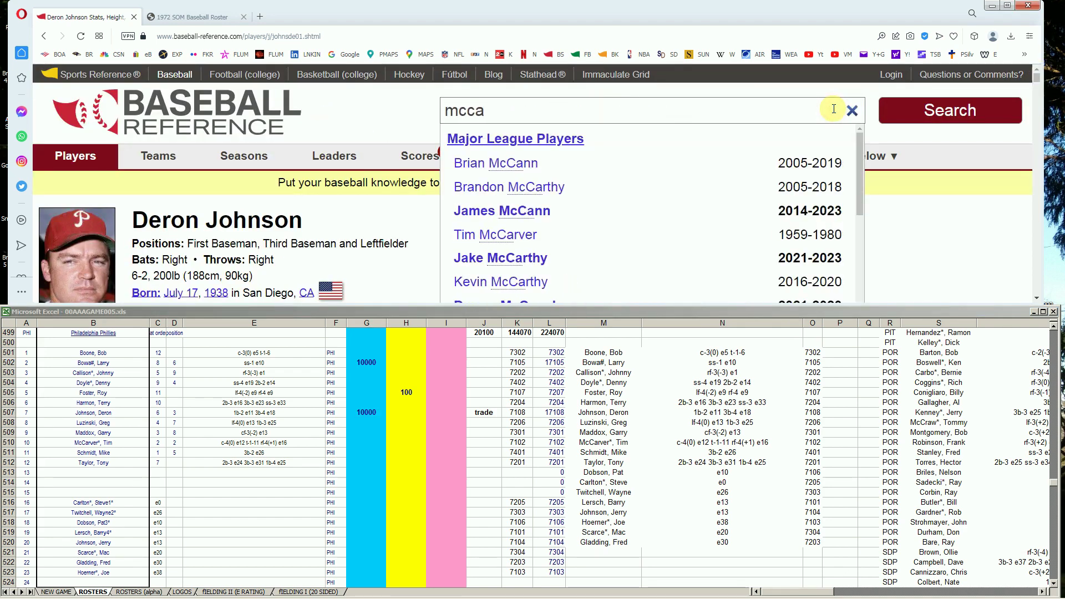
left_click(533, 234)
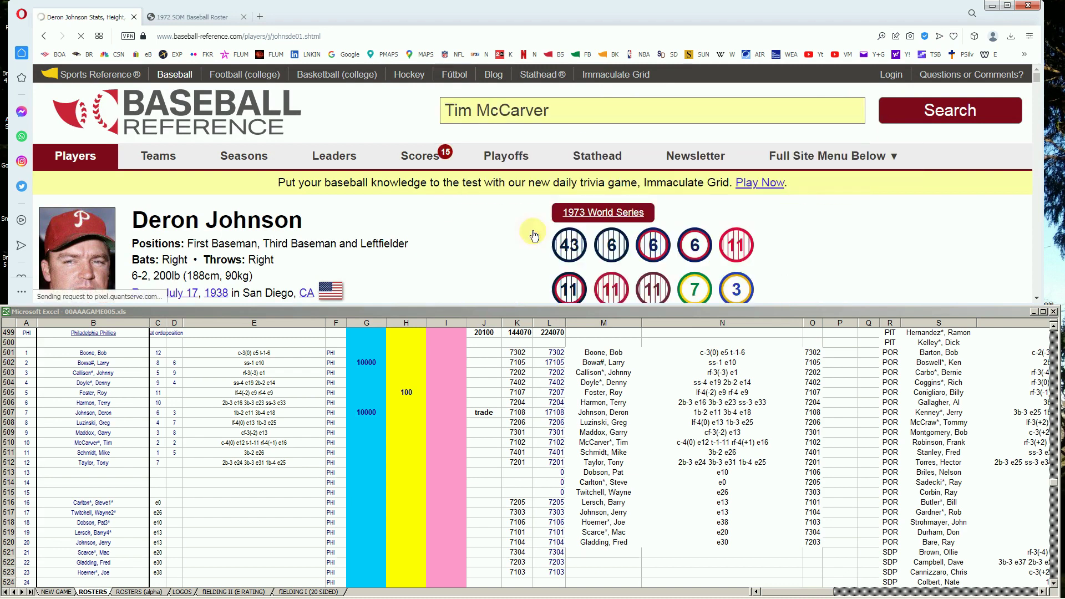
Step: Review McCarver's 1974–1980 batting rows and his .271 career average over 21 years
scroll(714, 258, "down", 5)
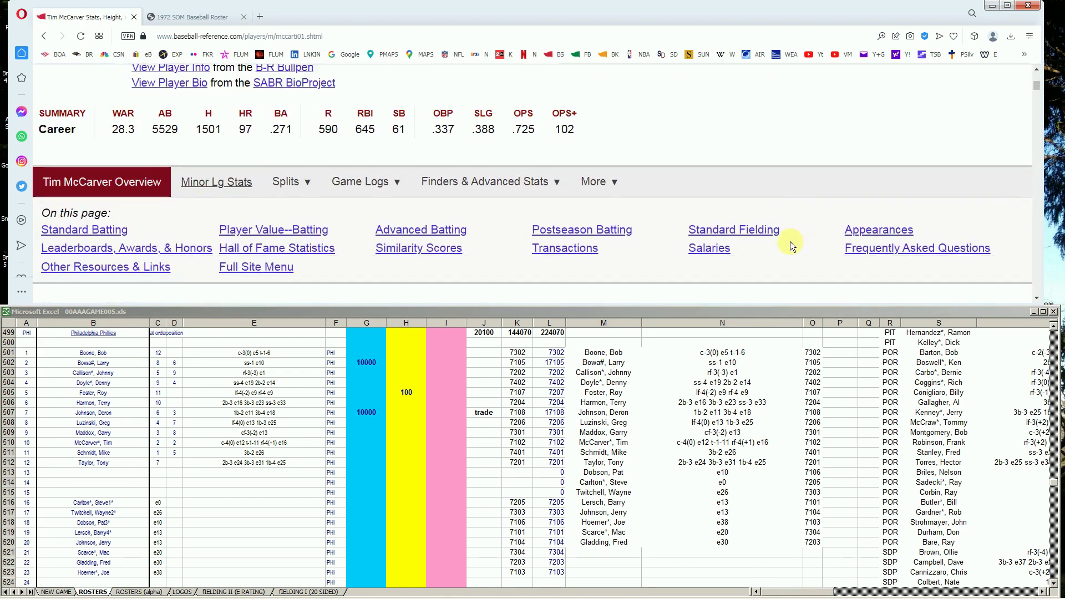
scroll(789, 242, "down", 5)
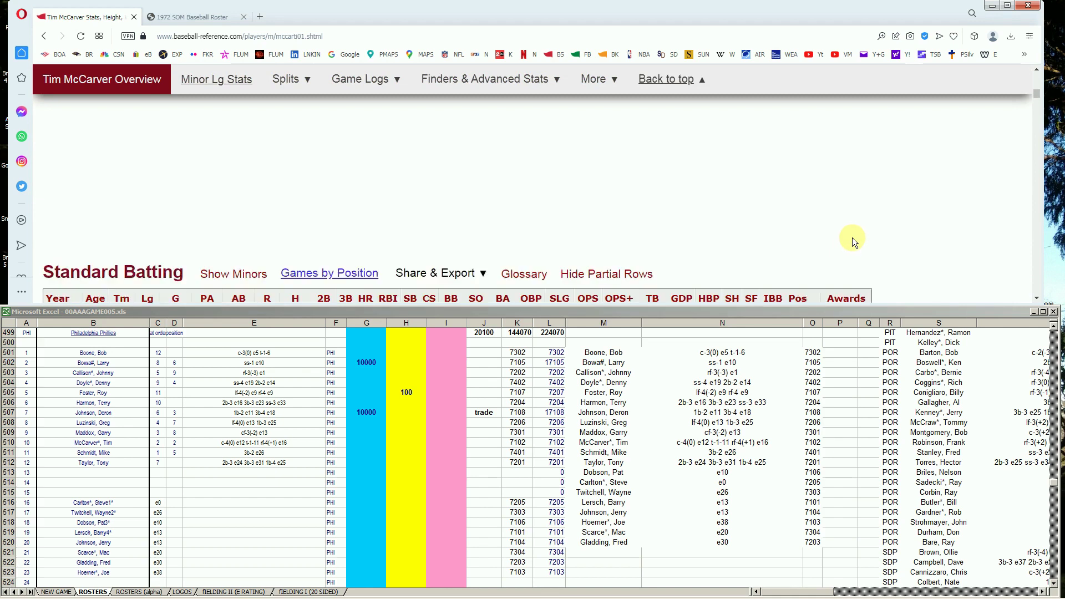
scroll(852, 238, "down", 3)
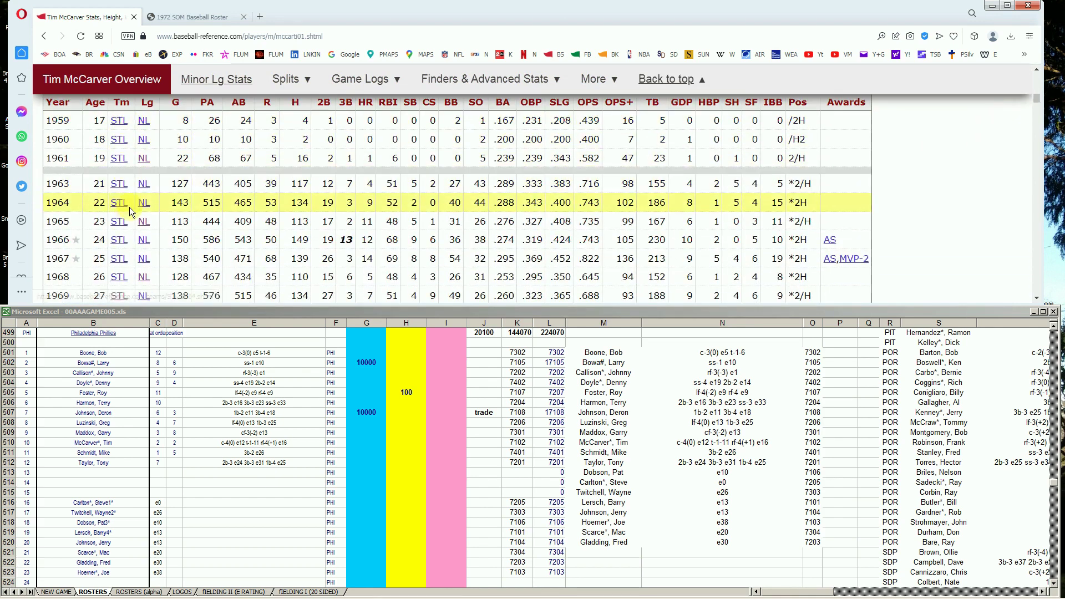
scroll(131, 210, "down", 2)
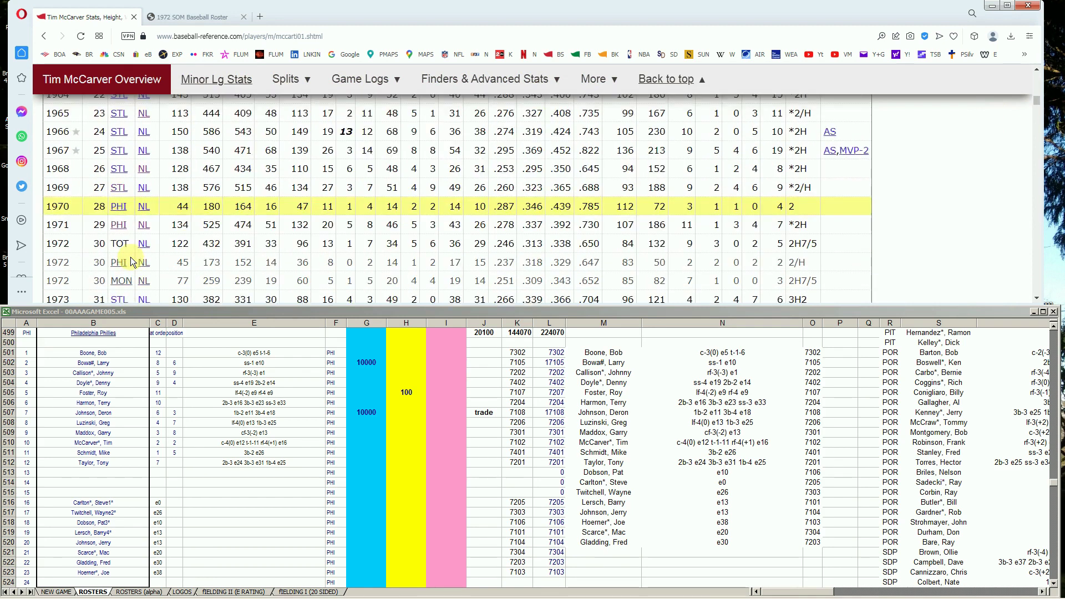
scroll(131, 257, "down", 1)
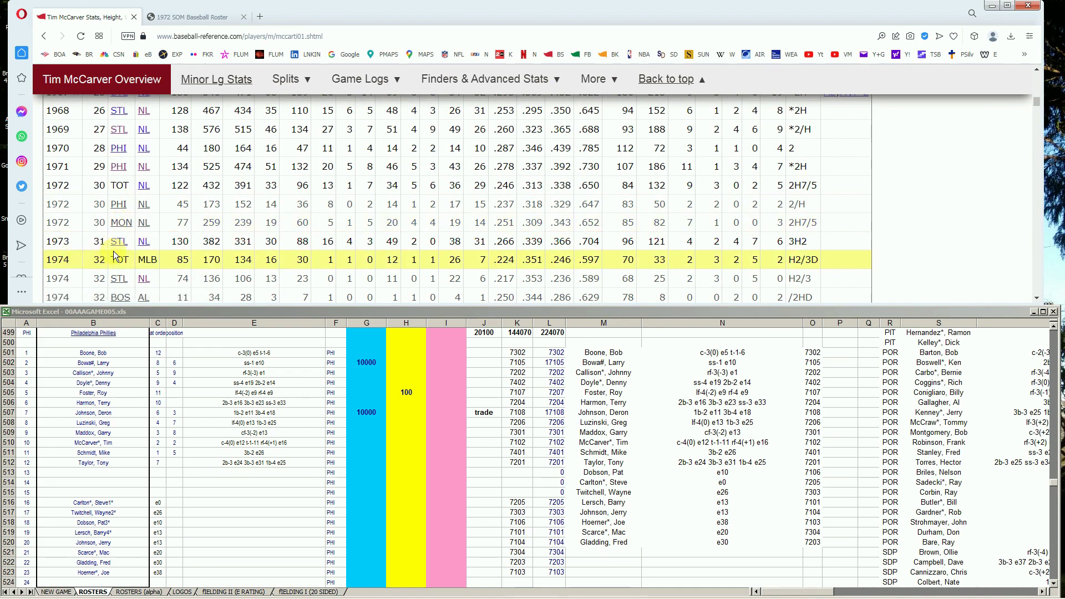
scroll(114, 250, "down", 3)
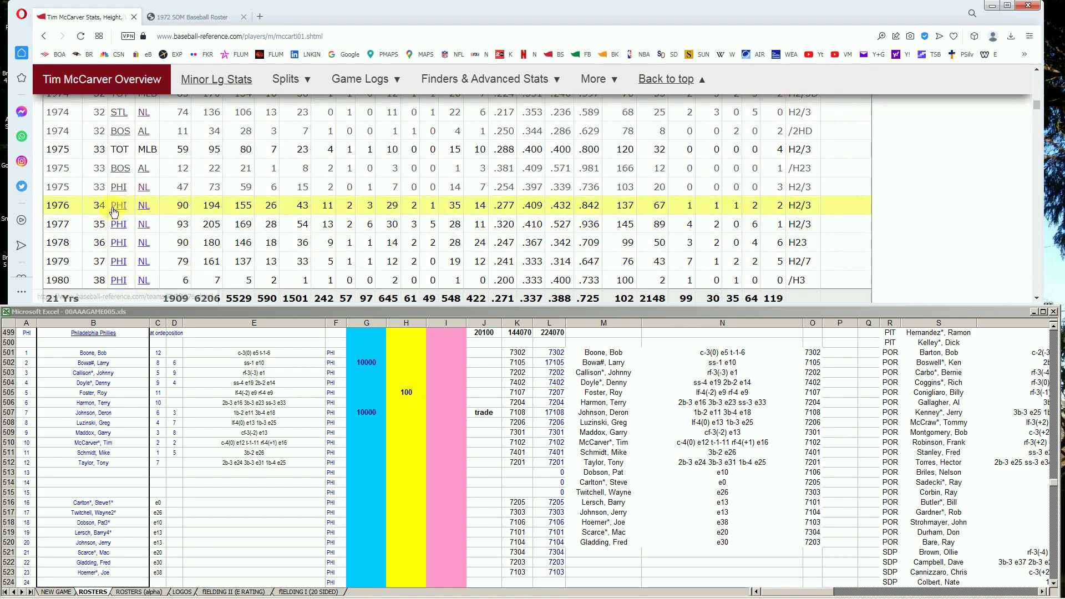
scroll(114, 213, "up", 1)
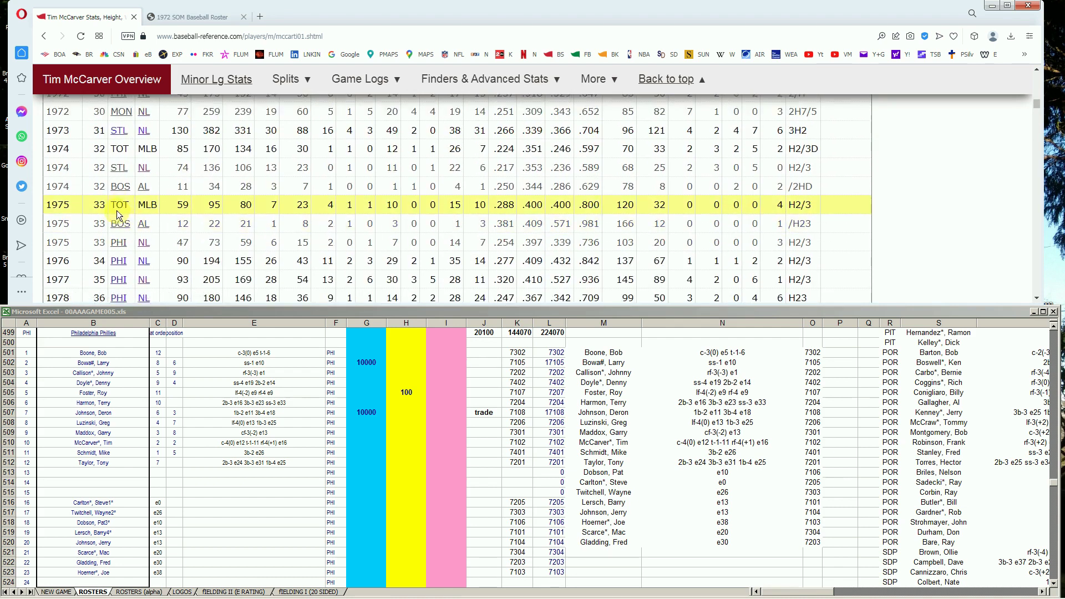
scroll(153, 226, "down", 1)
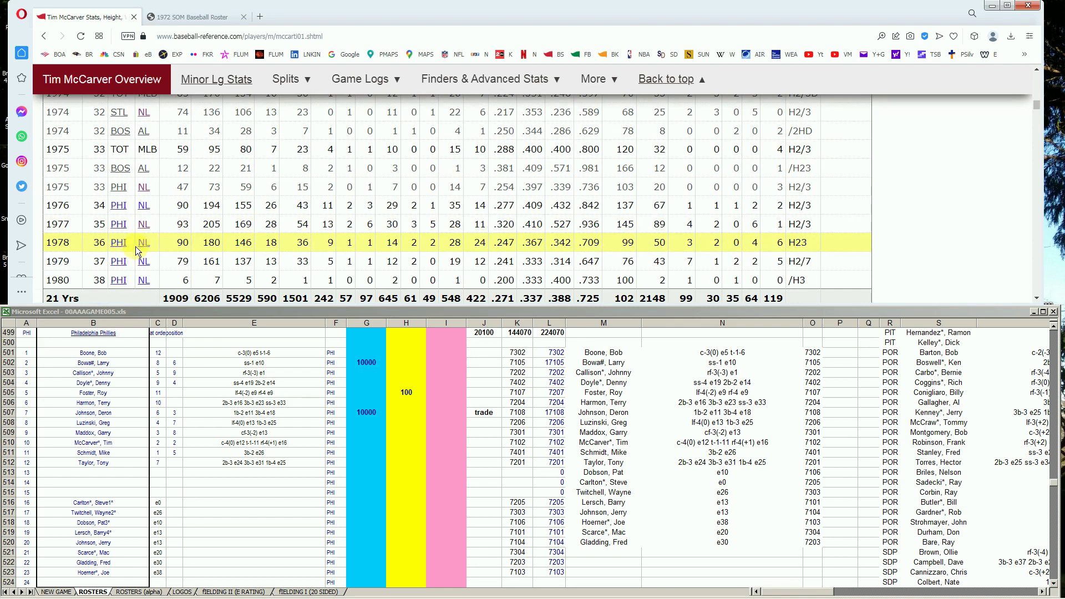
scroll(135, 246, "up", 3)
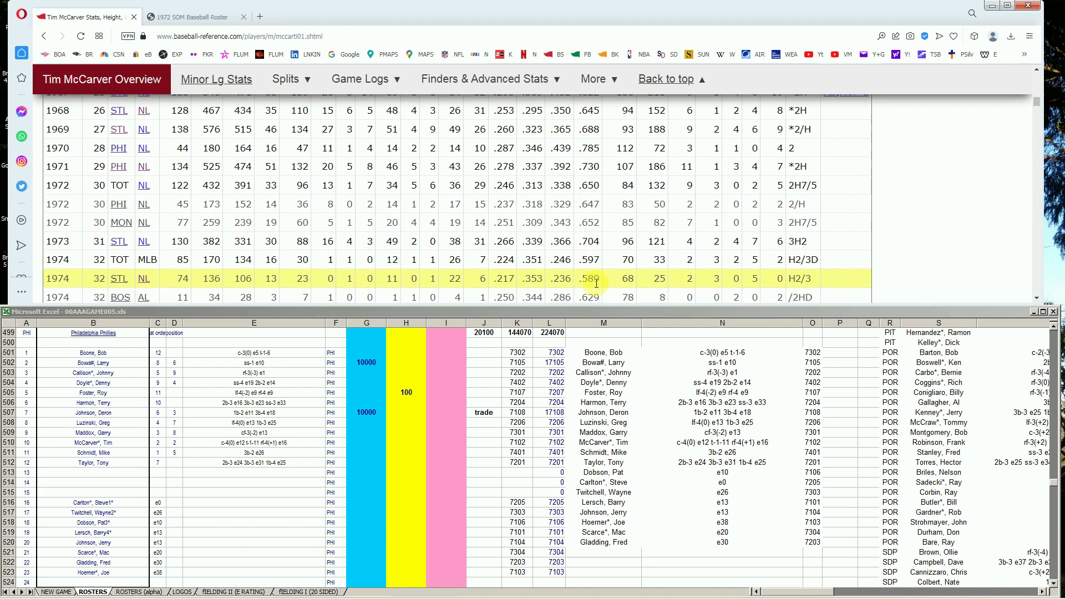
scroll(596, 283, "down", 1)
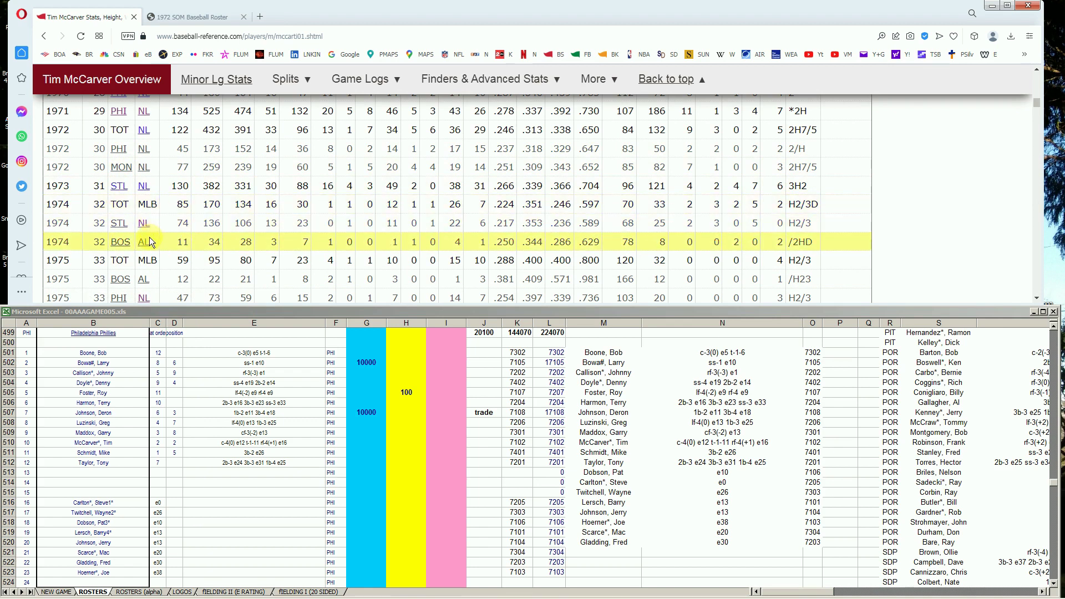
scroll(147, 241, "down", 1)
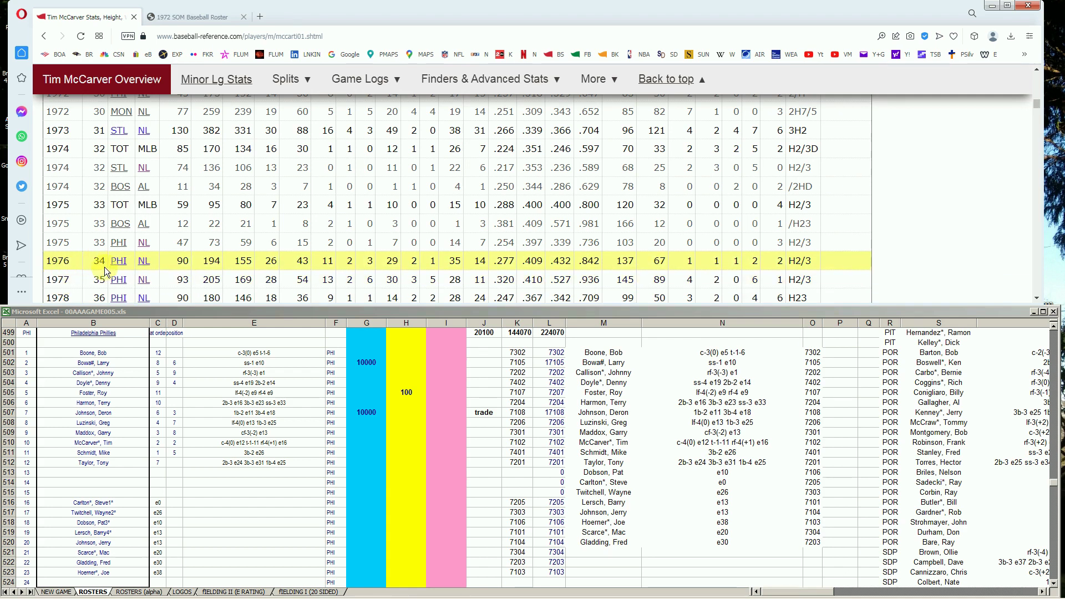
left_click(383, 389)
Step: Enter 10000 in G510 and 'trade' in J510 for Tim McCarver, raising the total to 30100
left_click(362, 428)
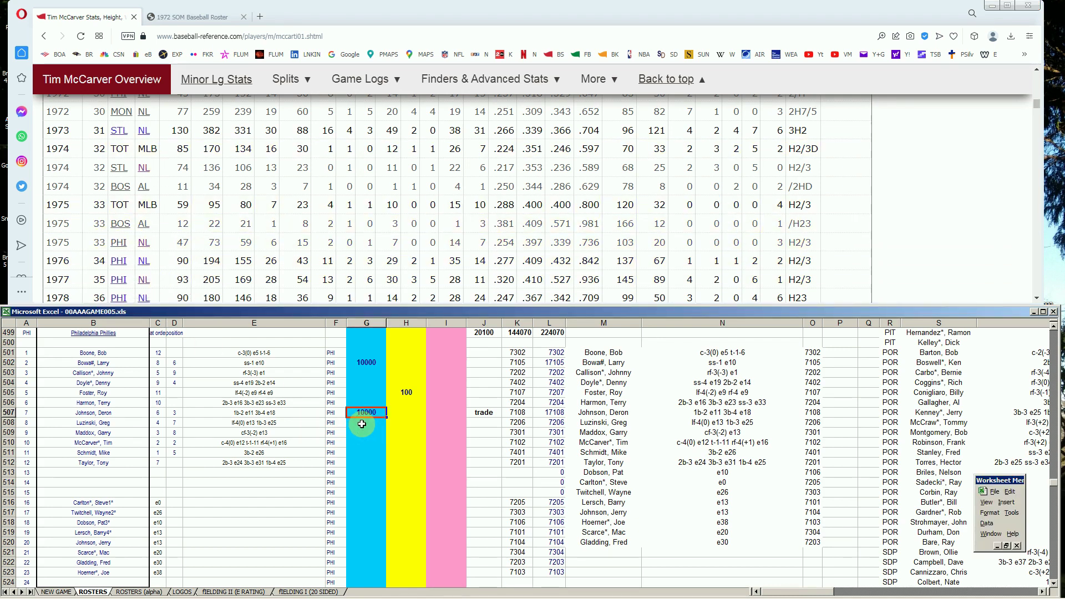
left_click(365, 419)
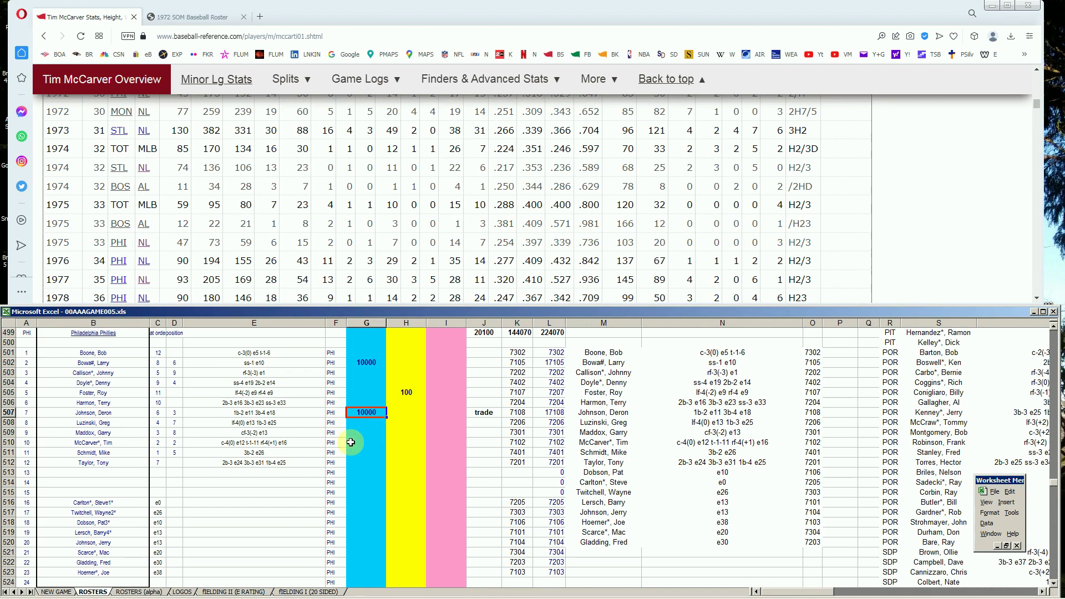
left_click(355, 442)
type("10000")
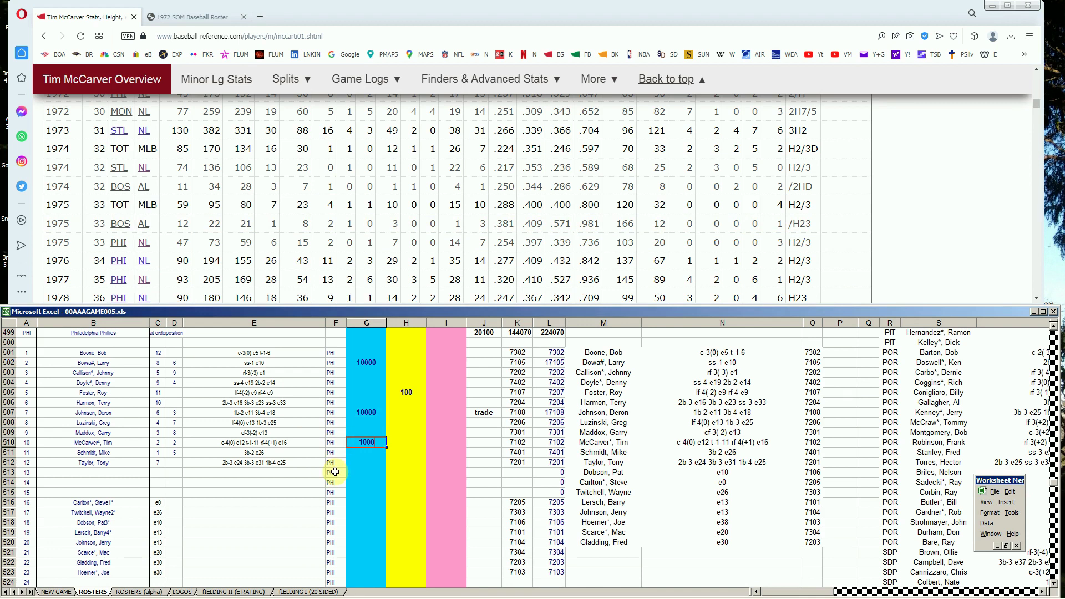
key("Tab")
key("Tab")
key("Tab")
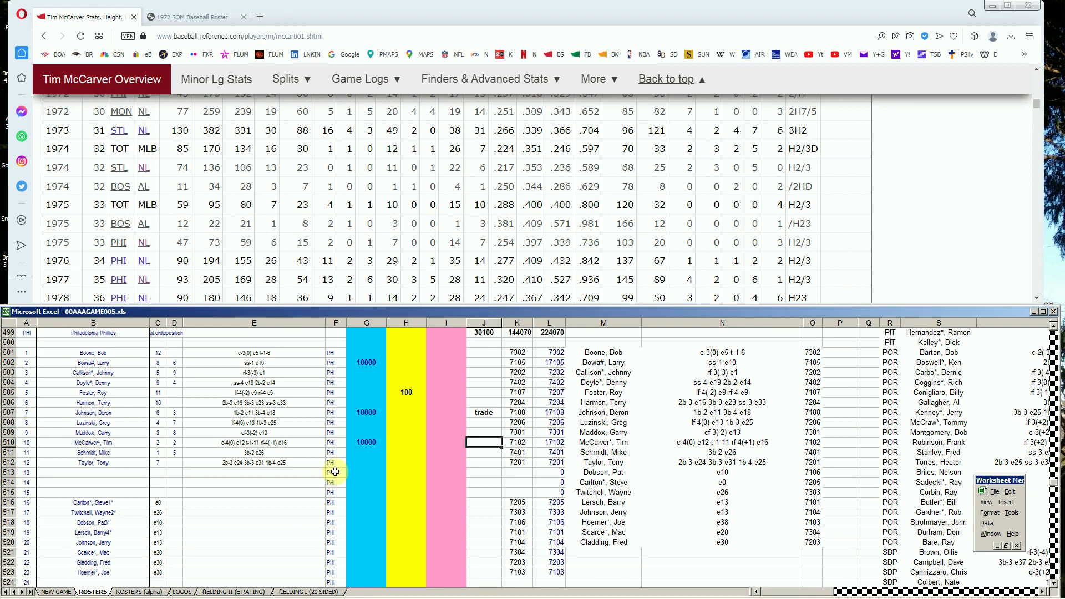
type("trade")
key("shift+Tab")
key("shift+Tab")
key("shift+Tab")
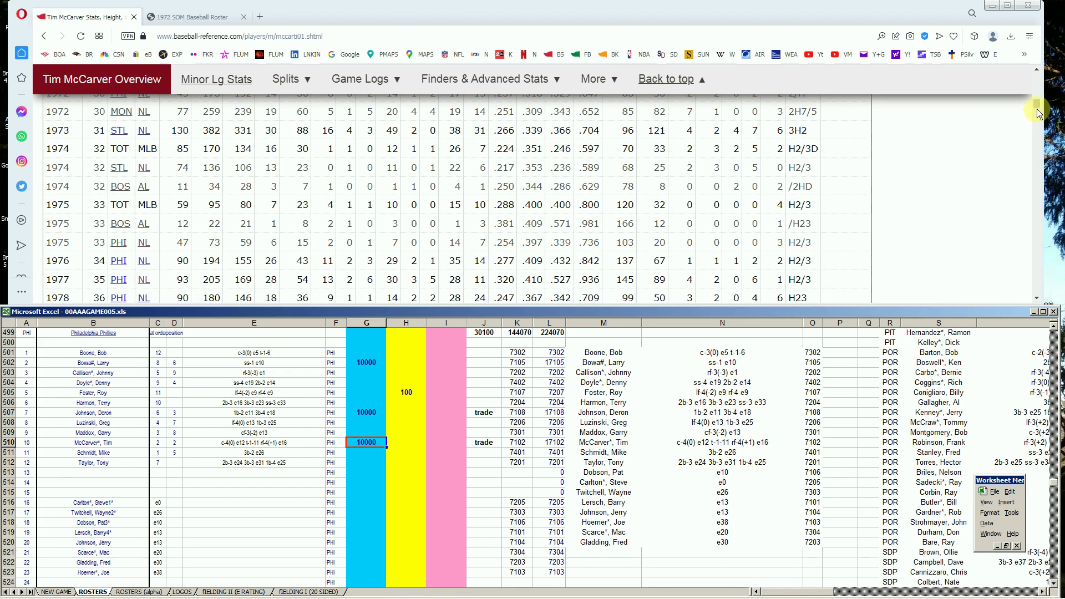
Step: Search 'dobs' on Baseball Reference and open Pat Dobson's player page
left_click_drag(1036, 105, 1030, 72)
left_click(789, 116)
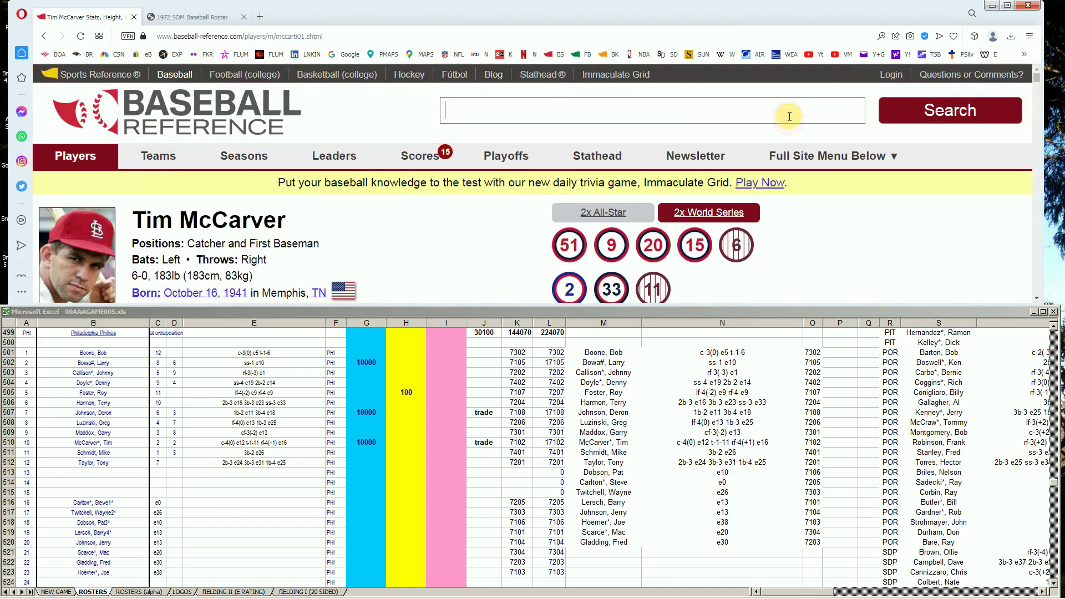
type("dobs")
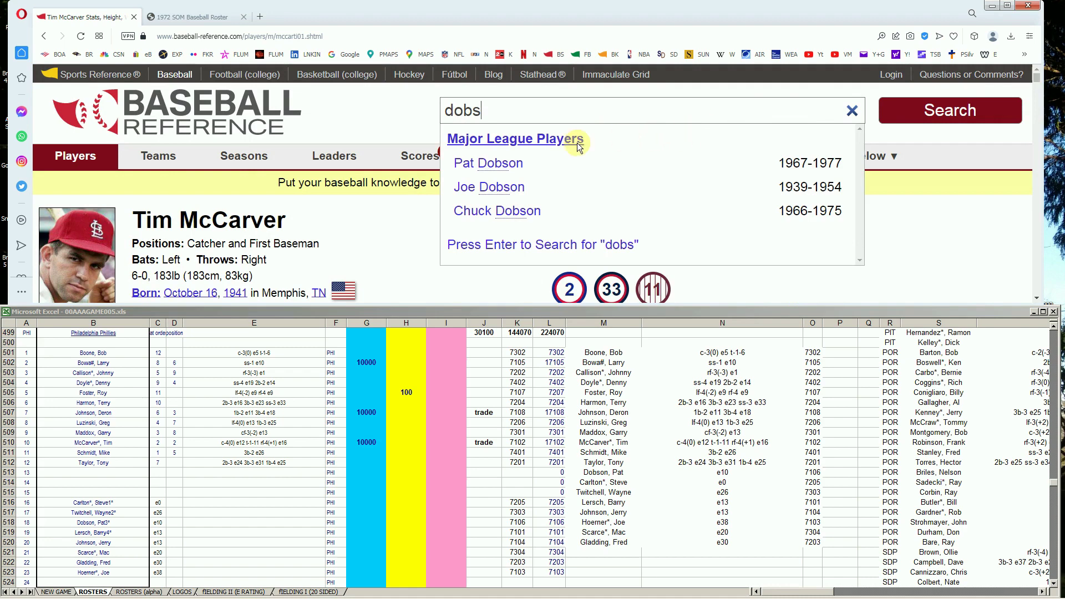
left_click(501, 164)
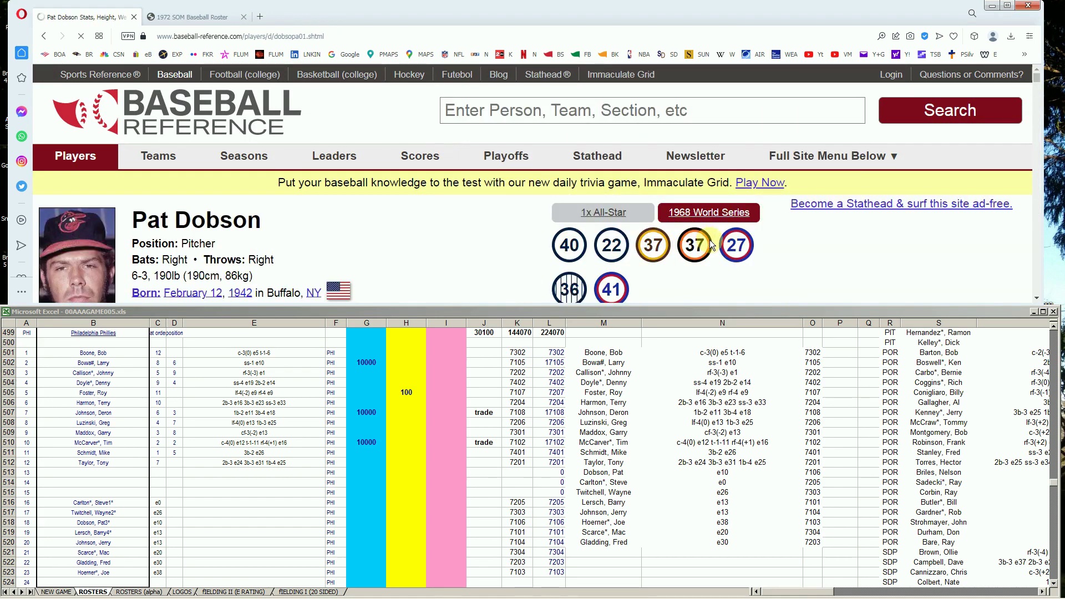
Step: Bring Dobson's Standard Pitching table into view, showing his 1972 season: 16–18, 2.65 ERA
scroll(710, 240, "down", 4)
scroll(727, 238, "down", 5)
scroll(726, 237, "down", 2)
scroll(727, 238, "down", 4)
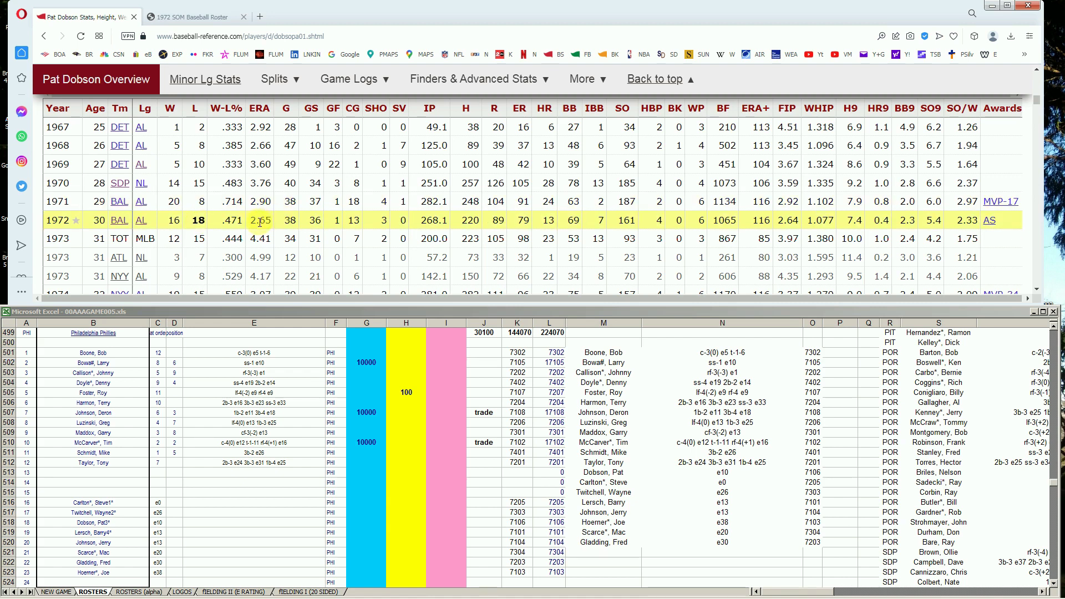
mouse_move(256, 223)
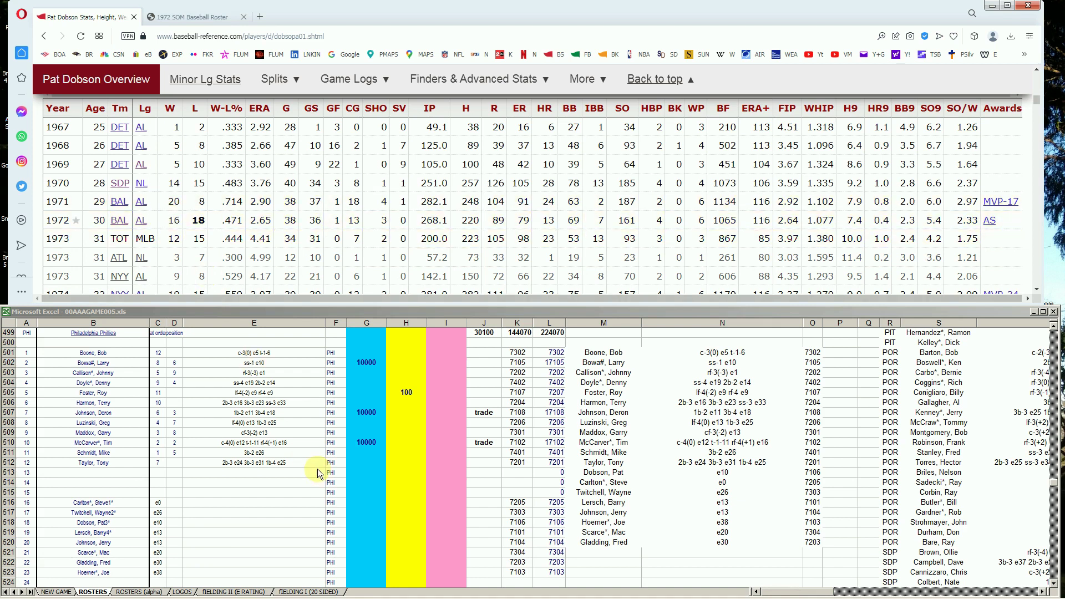
left_click(352, 504)
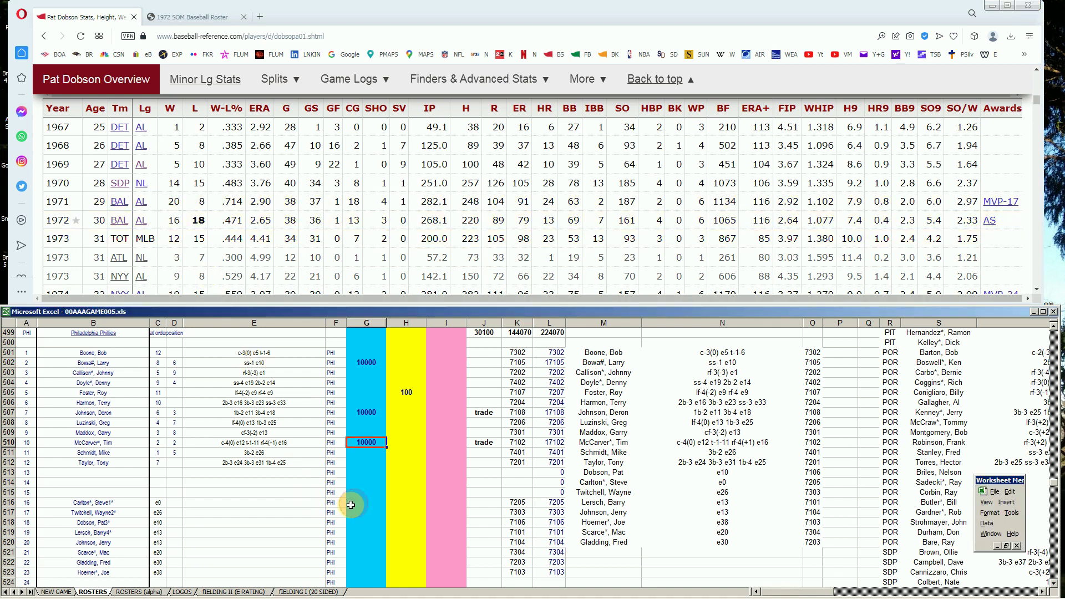
left_click(358, 513)
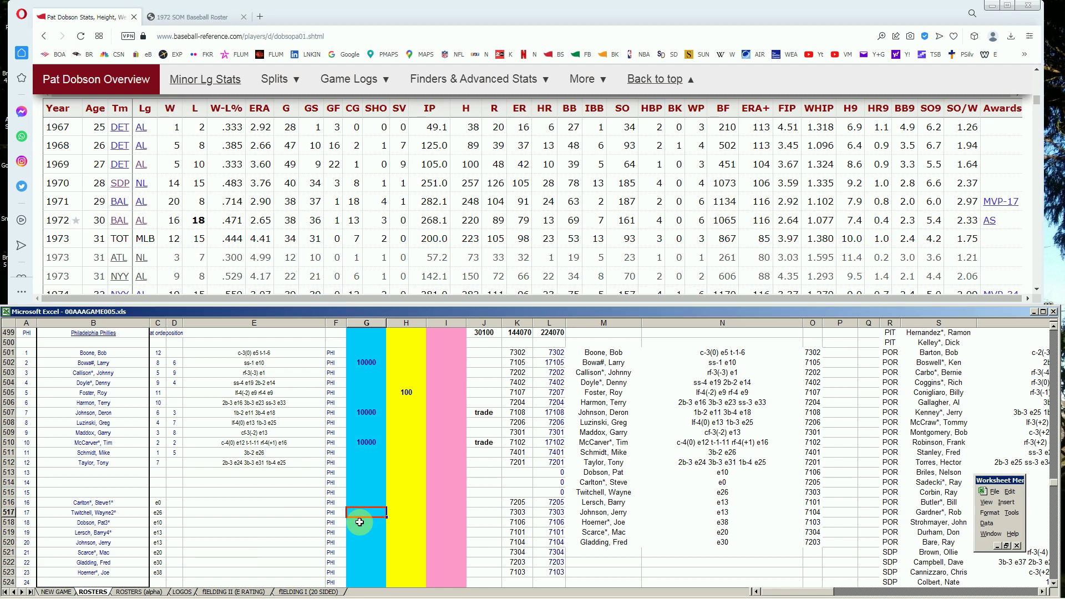
left_click(359, 522)
type("10000")
key("Tab")
key("Tab")
key("Tab")
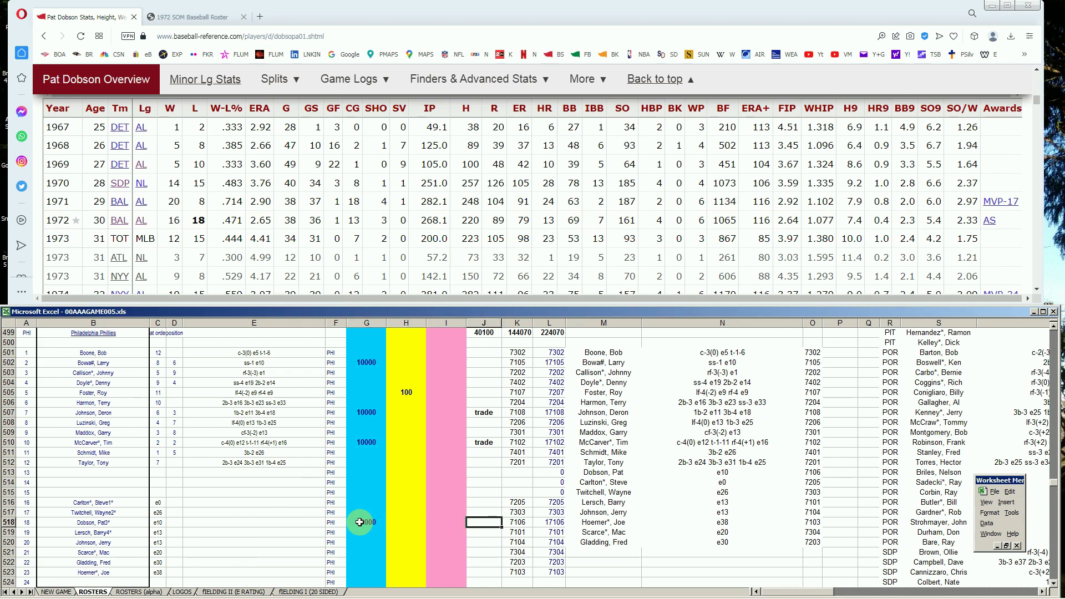
type("t")
key("shift+Tab")
key("shift+Tab")
key("shift+Tab")
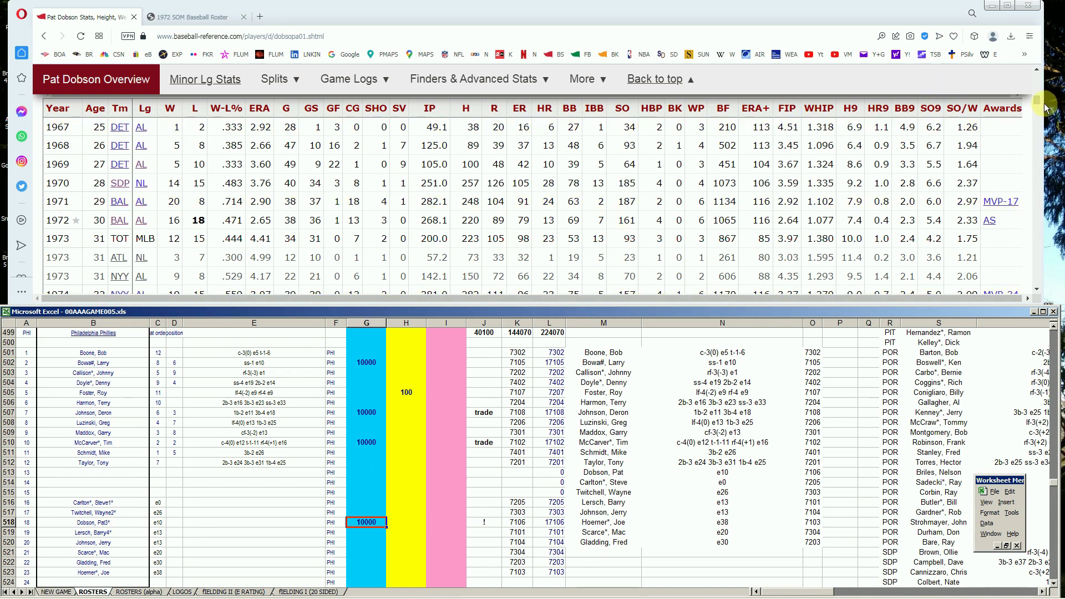
Step: Search 'lersc' on Baseball Reference and open Barry Lersch's player page
scroll(1026, 89, "up", 5)
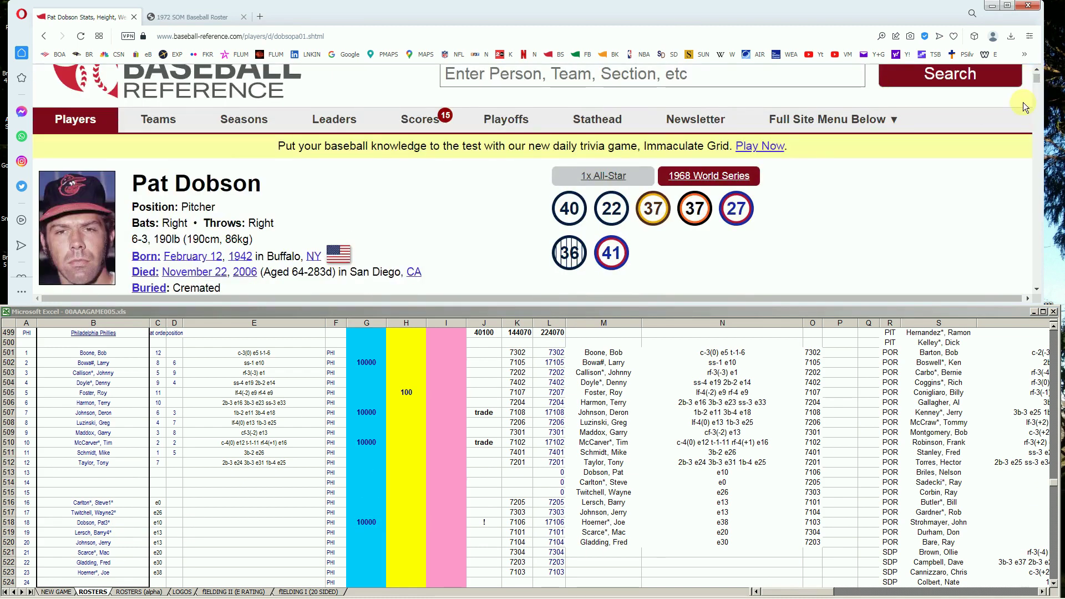
scroll(1031, 78, "up", 1)
left_click(827, 108)
type("lersc")
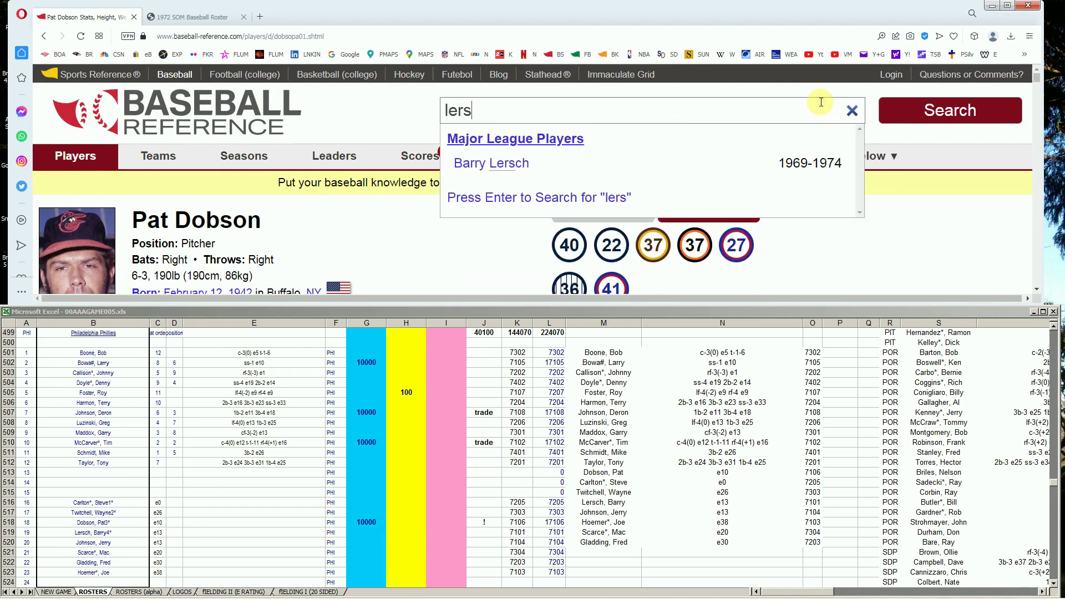
left_click(507, 164)
Step: Bring Lersch's Standard Pitching table into view, showing his 1972 Phillies season: 4–6, 3.04 ERA
scroll(668, 243, "down", 6)
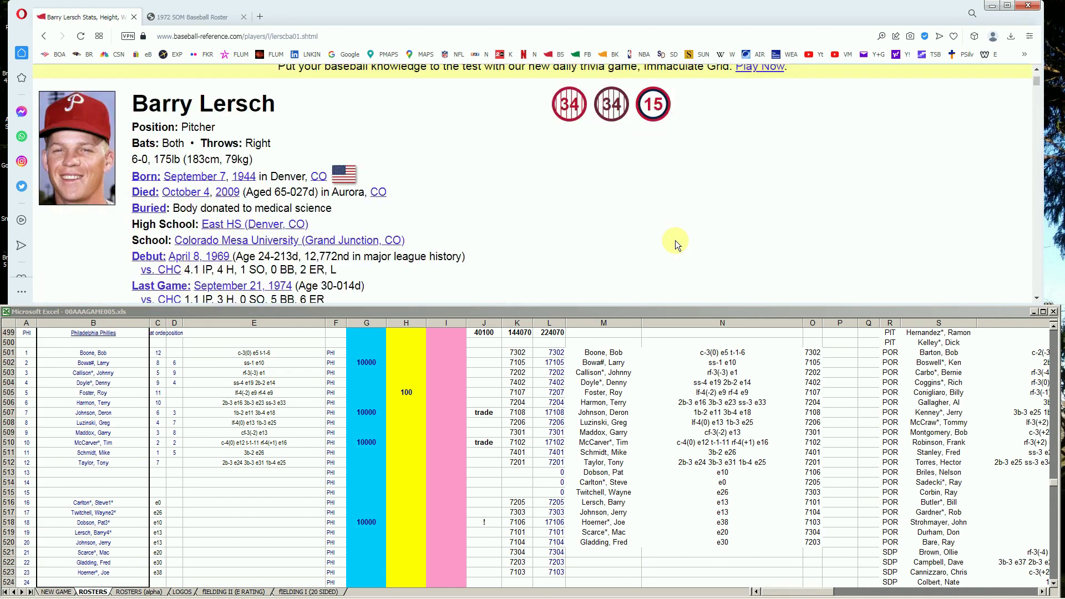
scroll(676, 242, "down", 1)
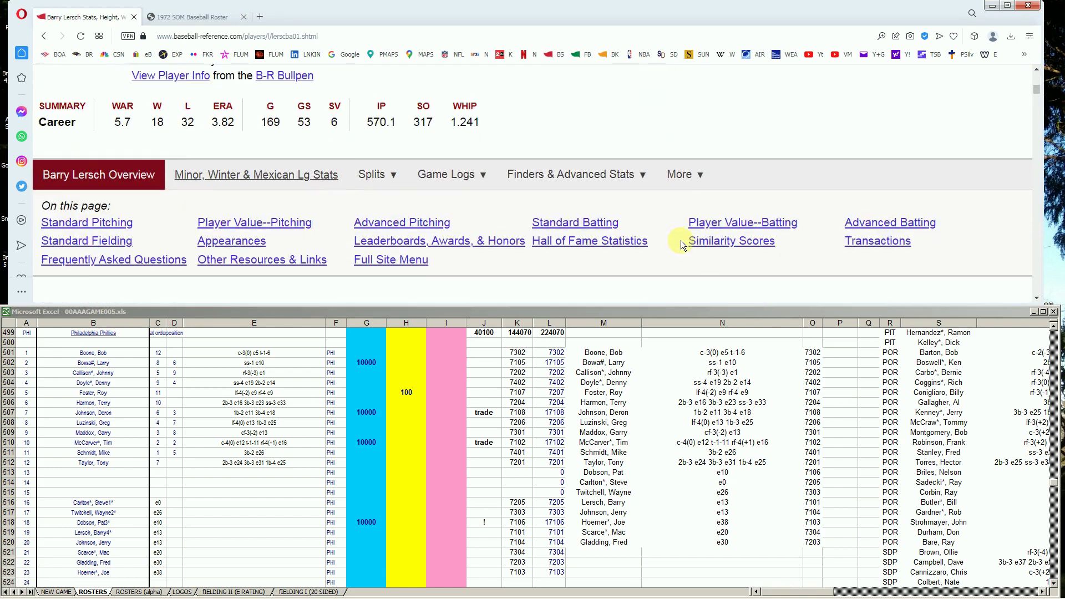
scroll(681, 242, "down", 2)
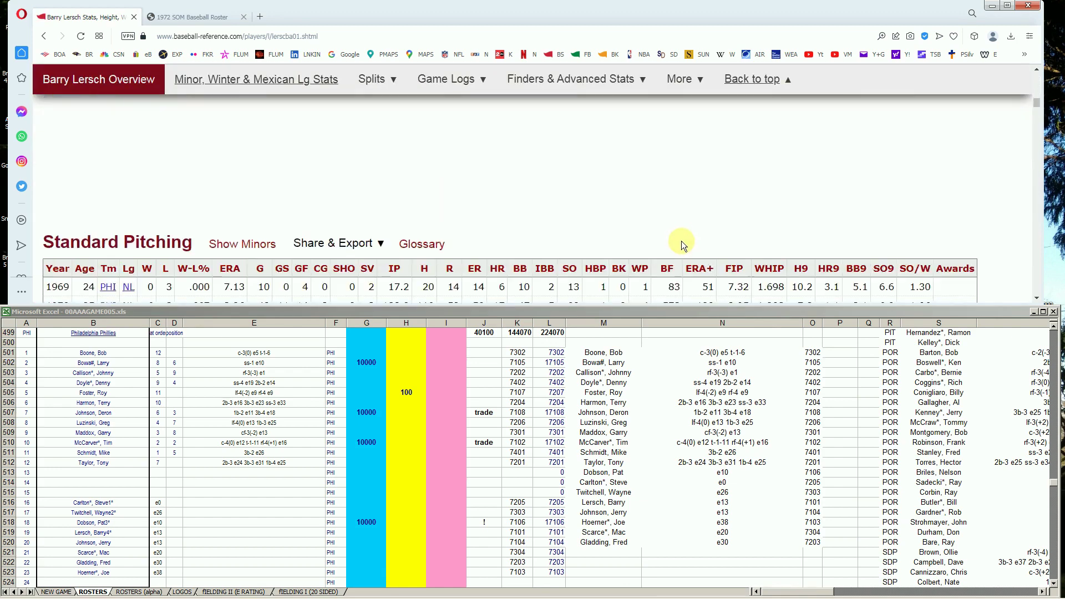
scroll(681, 241, "down", 3)
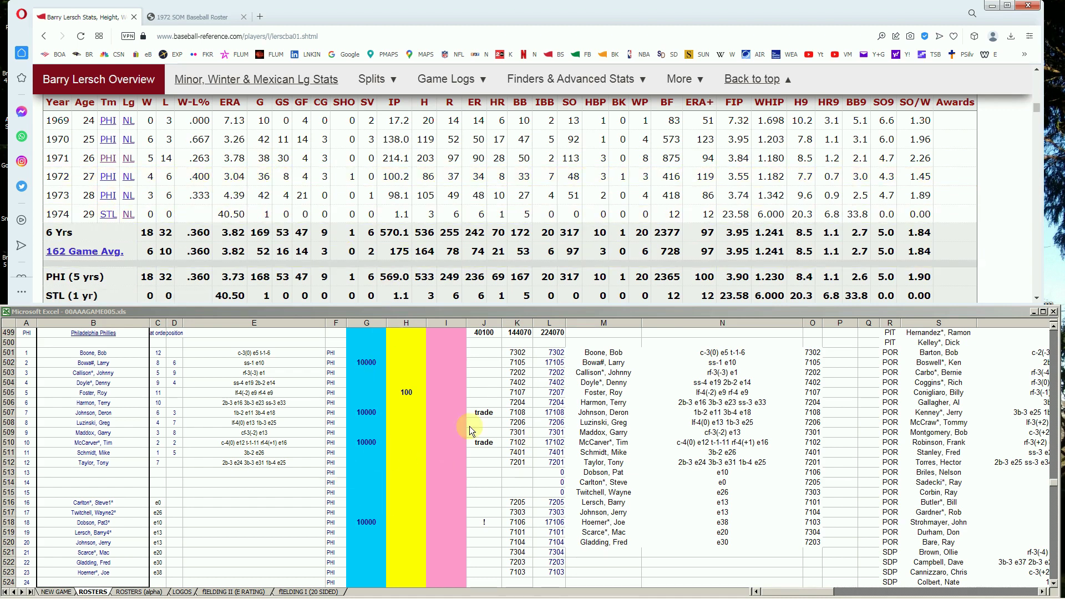
Step: Enter 10000 in G519 and the note 'trade' in J519 for Barry Lersch, making the total 50100
left_click(364, 547)
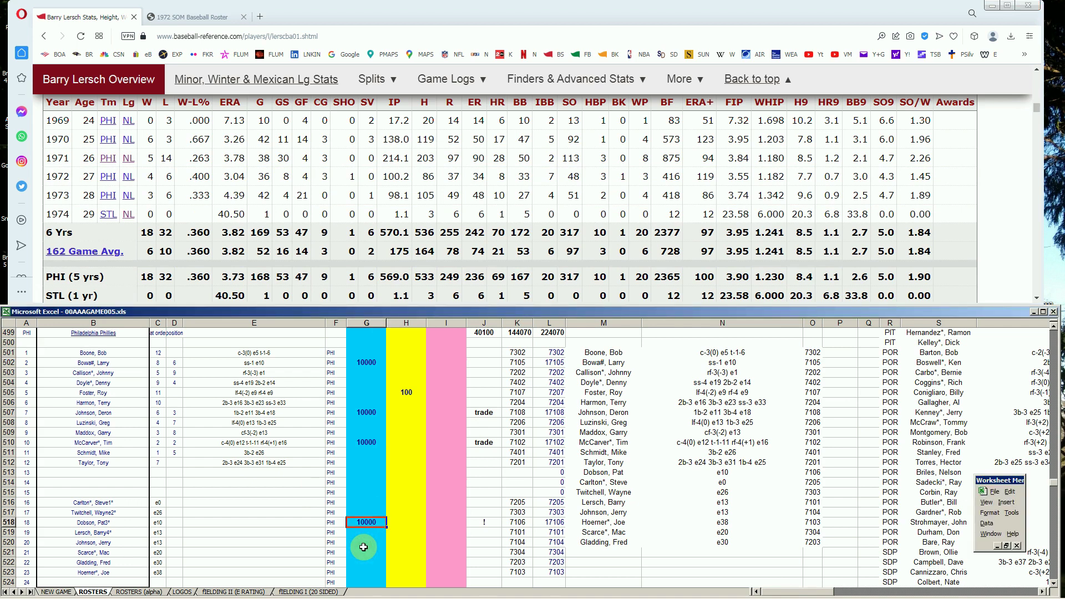
key("Down")
type("10000")
key("Up")
key("Down")
key("Right")
key("Right")
key("Right")
type("trade")
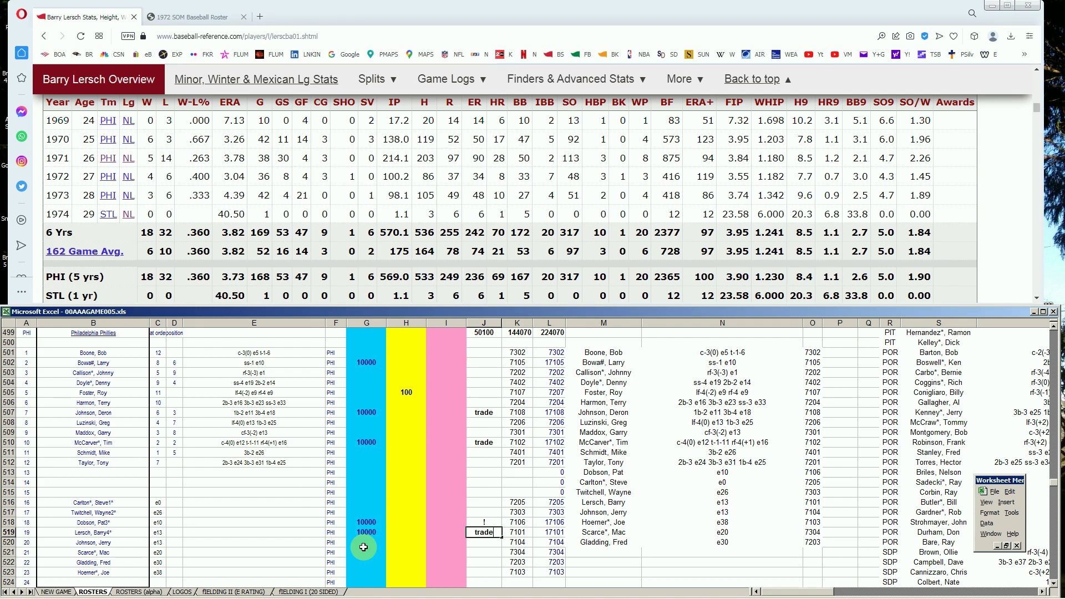
key("Left")
key("Left")
key("Left")
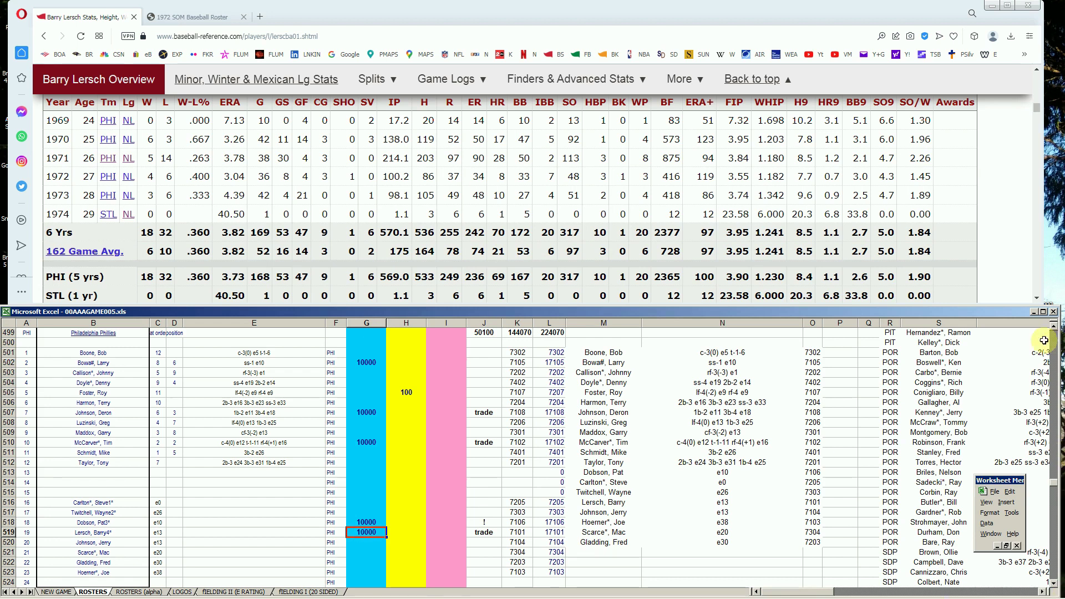
Step: Search 'jerry j' in the Baseball Reference player search
scroll(1039, 111, "up", 10)
left_click(856, 111)
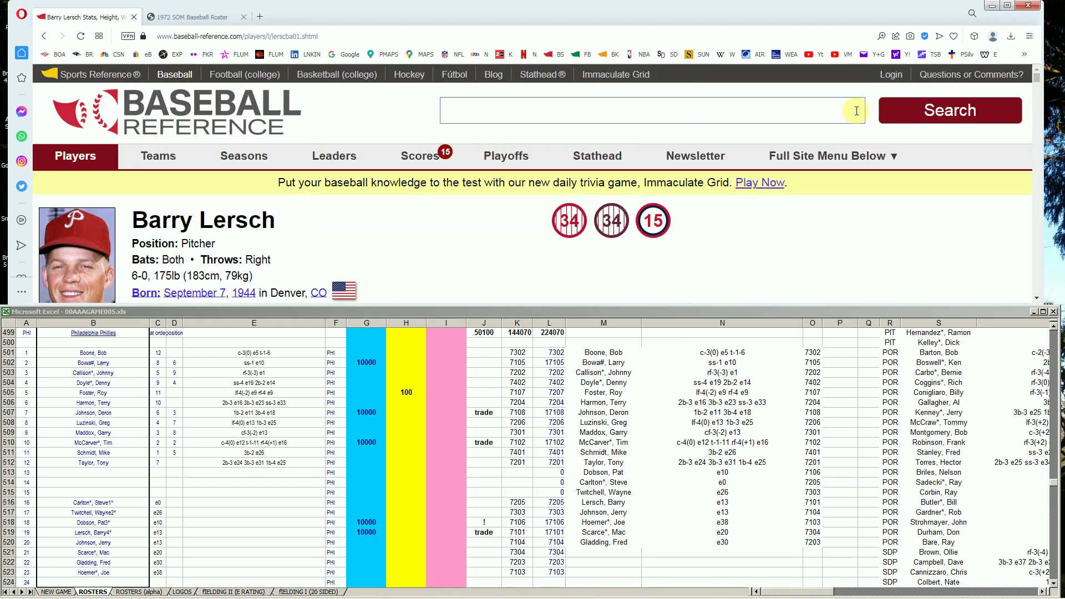
type("jerry ")
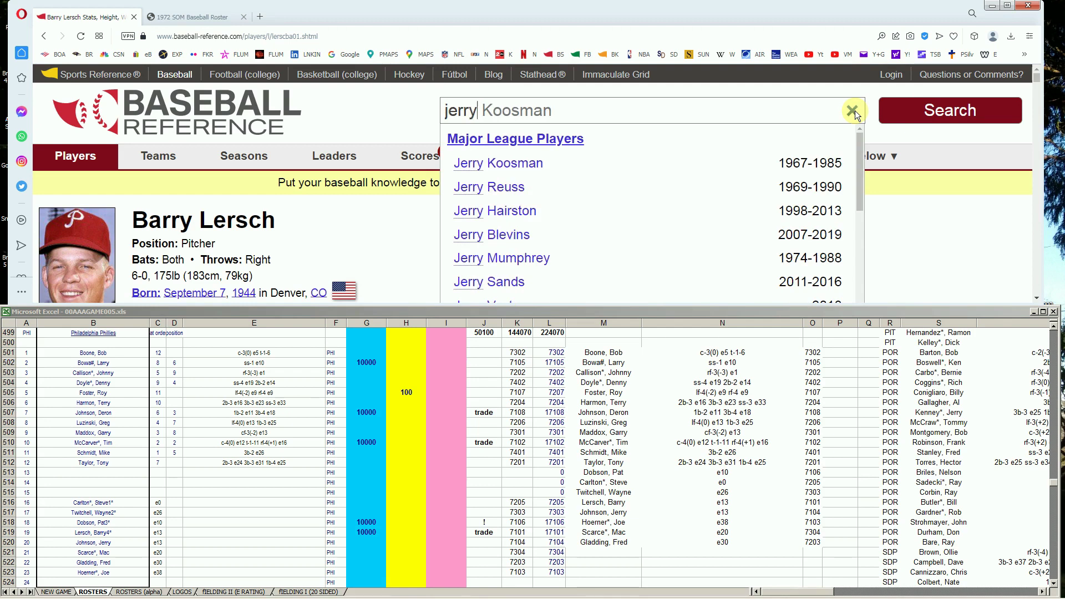
type("j")
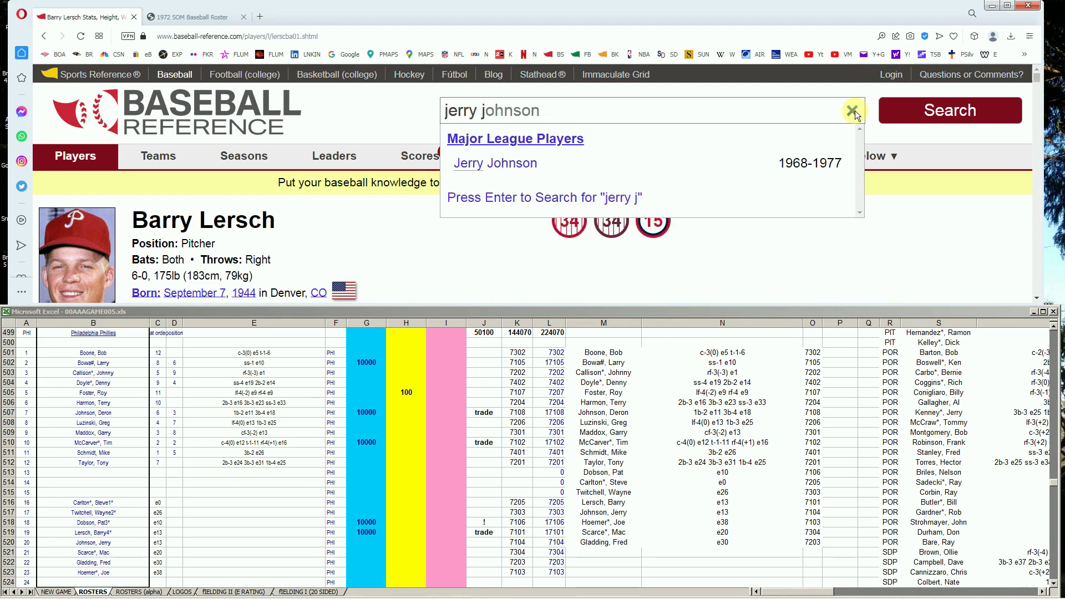
Step: Open Jerry Johnson's page and inspect his 1971 and 1972 ERA and saves in Standard Pitching
left_click(521, 166)
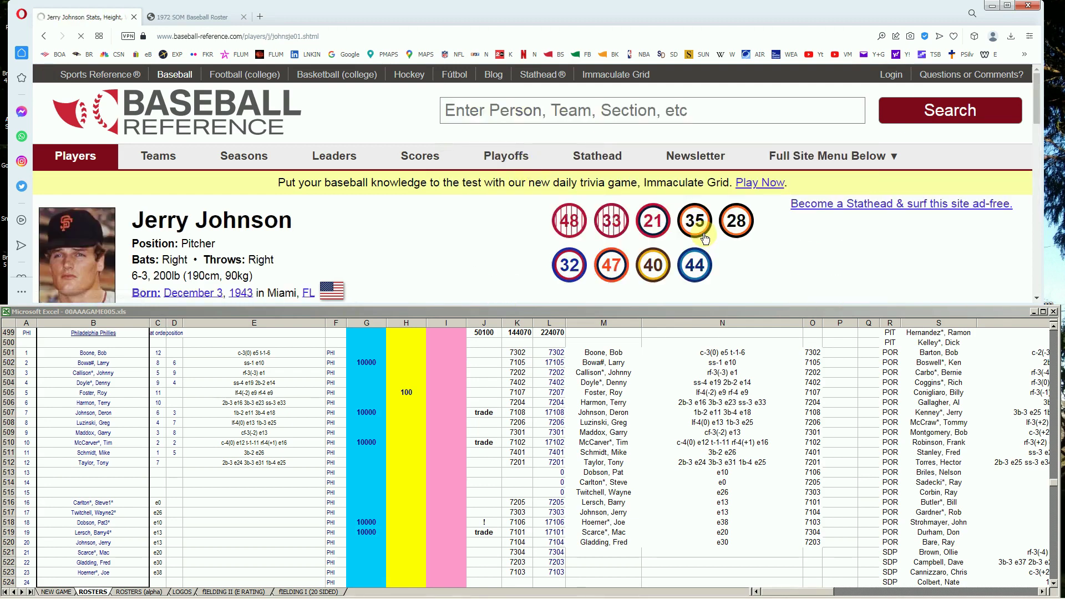
scroll(705, 238, "down", 3)
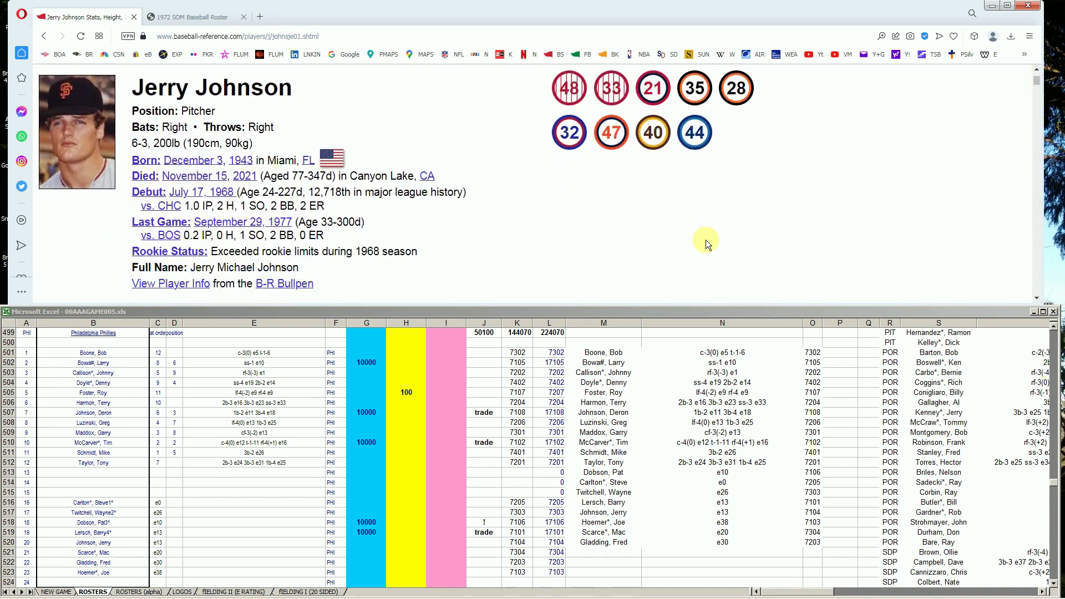
scroll(706, 239, "down", 4)
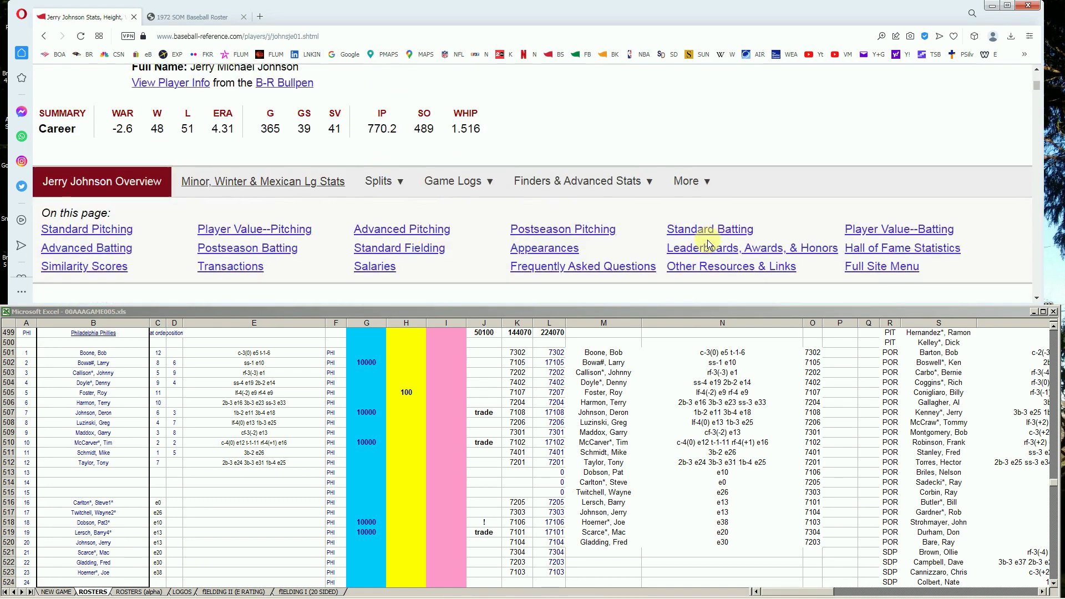
scroll(707, 240, "down", 5)
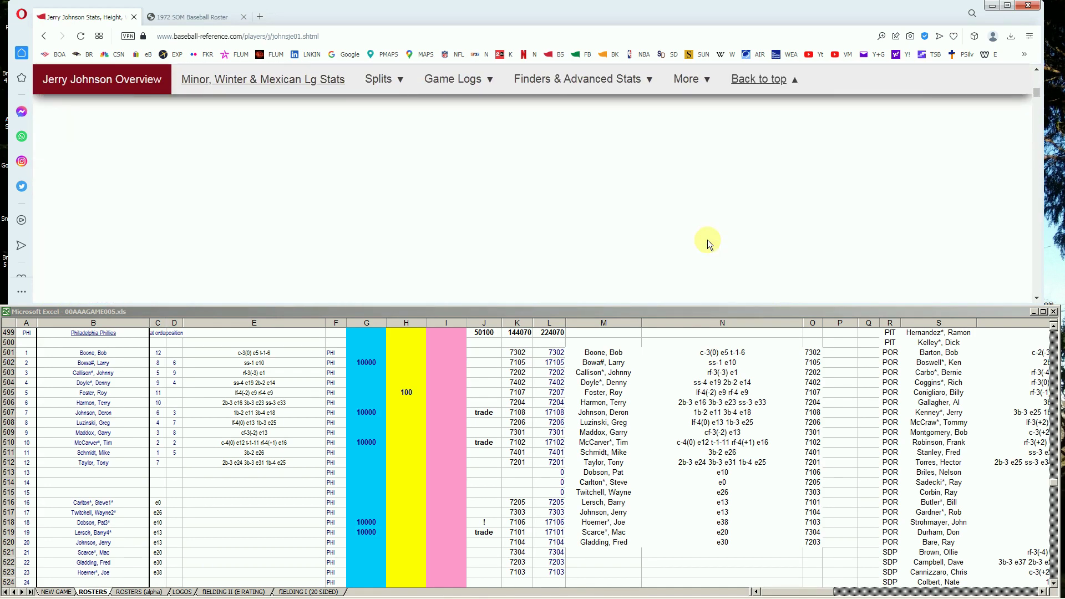
scroll(707, 240, "down", 2)
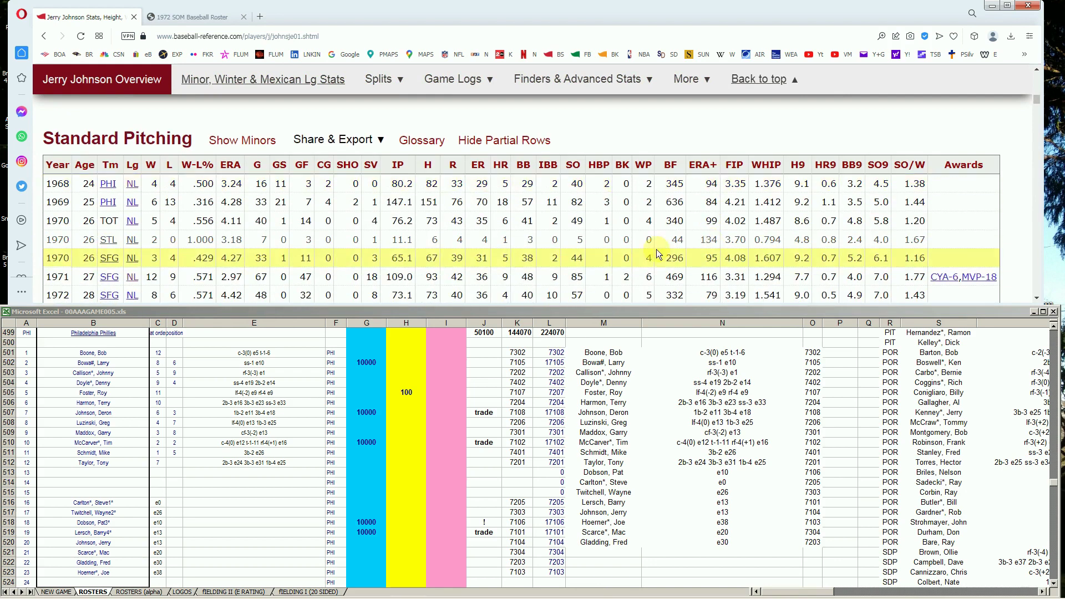
scroll(116, 269, "down", 2)
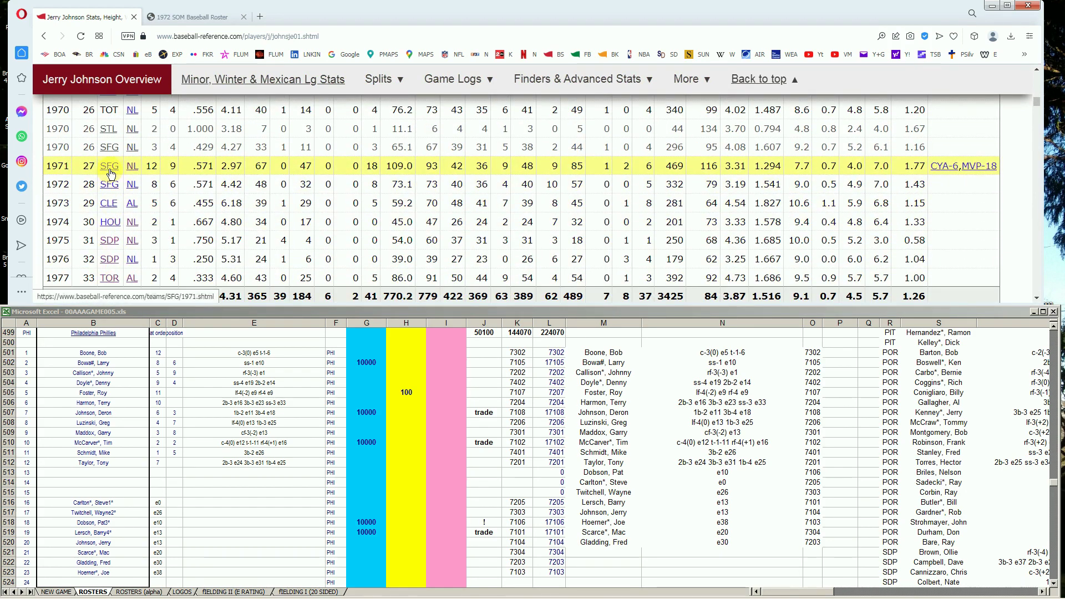
mouse_move(234, 168)
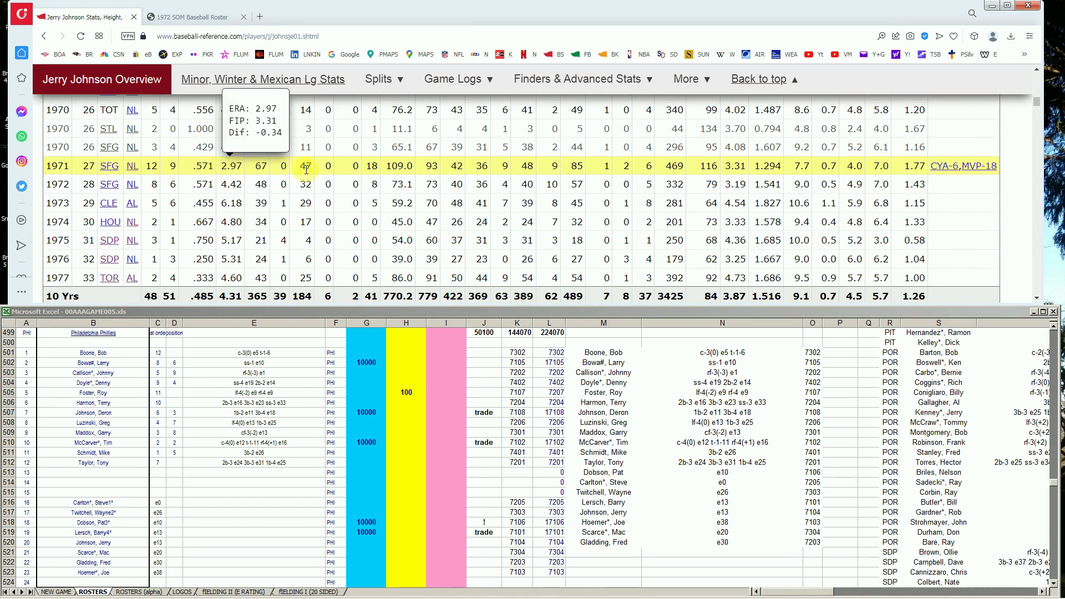
mouse_move(366, 174)
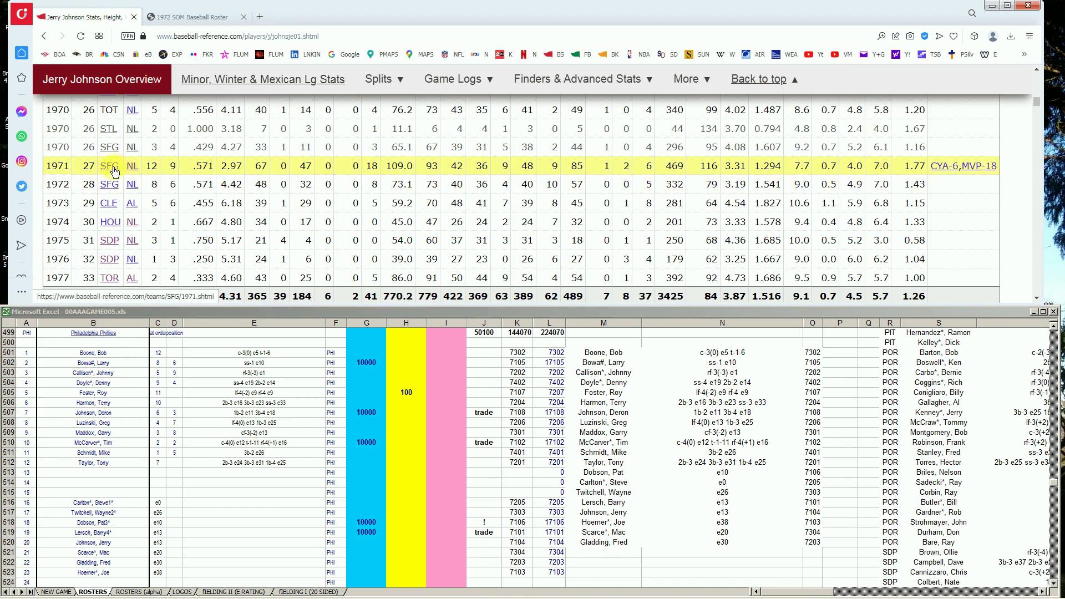
scroll(115, 171, "up", 1)
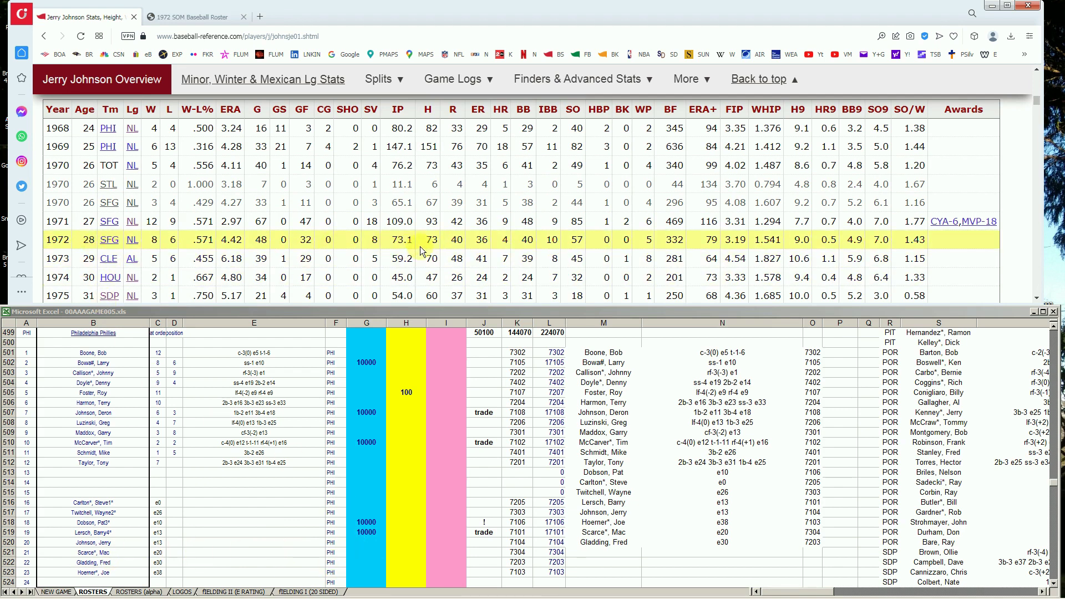
left_click(205, 17)
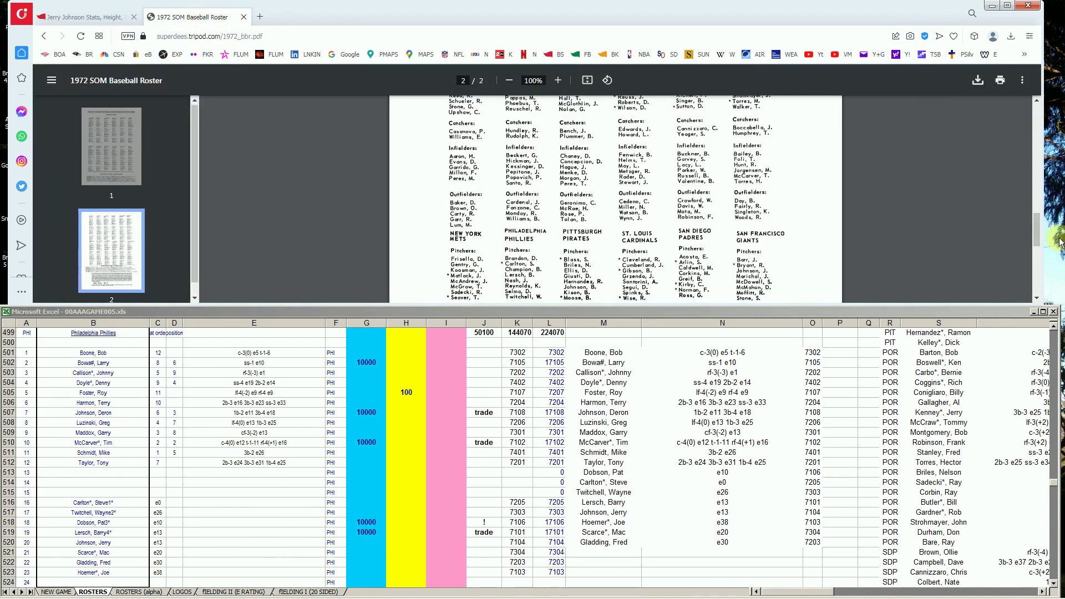
left_click_drag(1039, 228, 1036, 243)
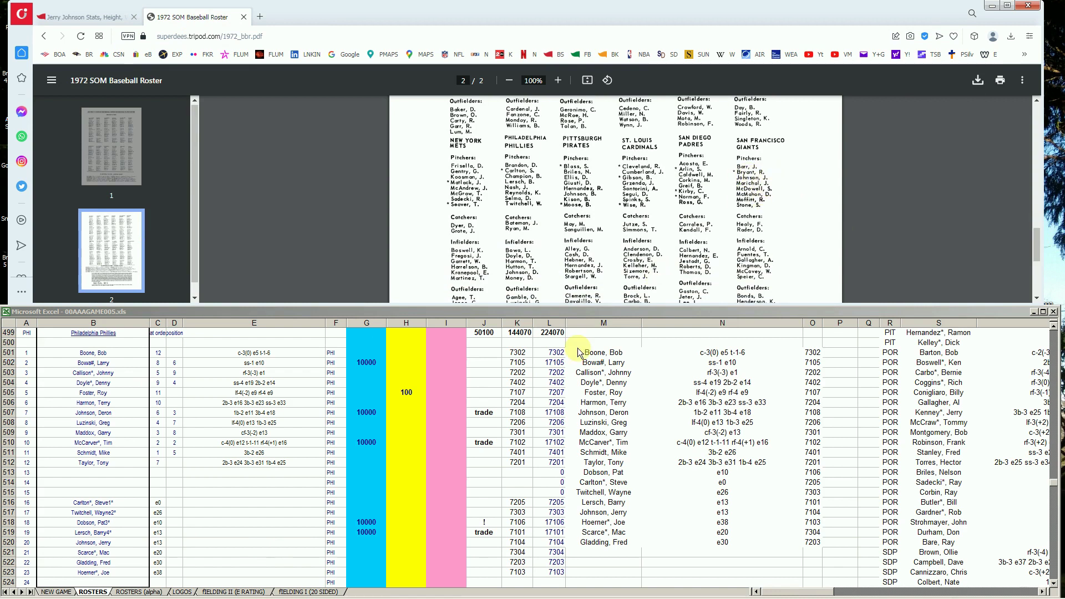
left_click(404, 527)
left_click(399, 540)
type("100")
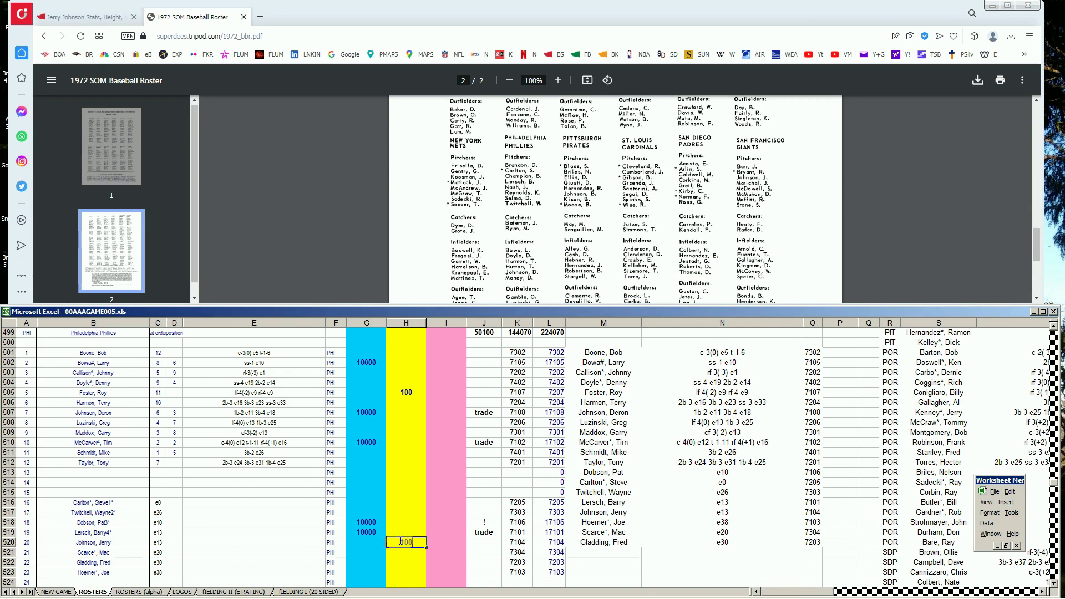
key("Return")
left_click(399, 540)
key("ctrl+b")
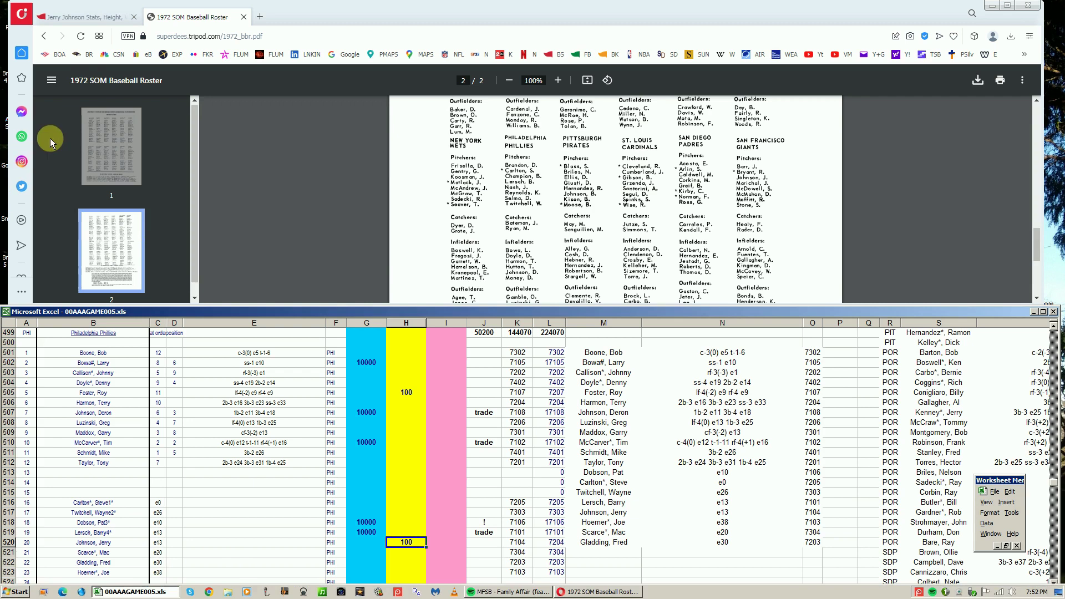
Step: Search 'hoern' on Baseball Reference and open Joe Hoerner's player page
left_click(95, 18)
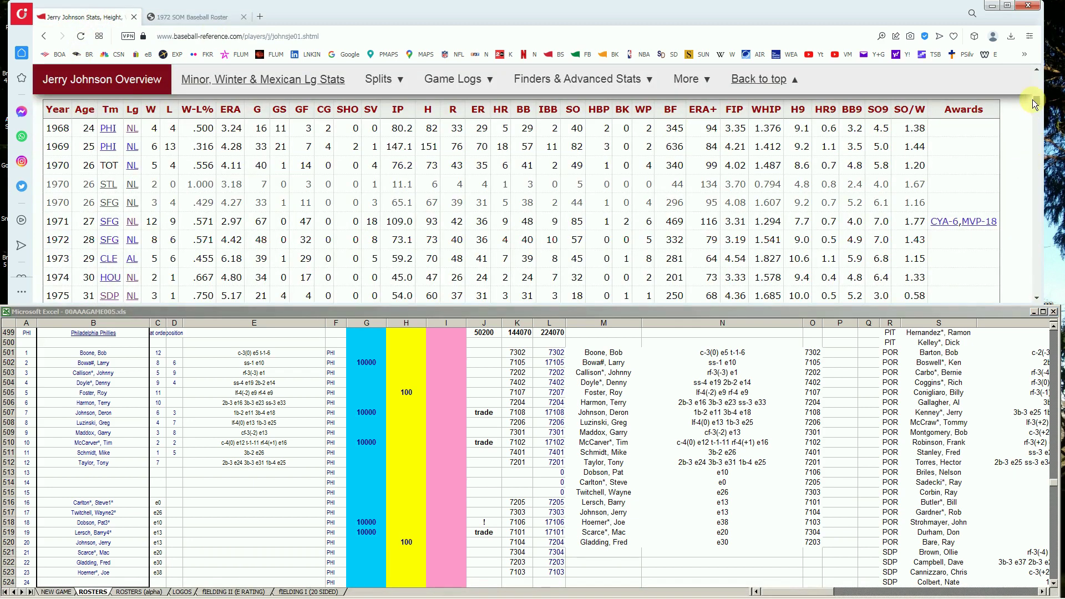
left_click_drag(1036, 100, 1036, 72)
left_click(801, 107)
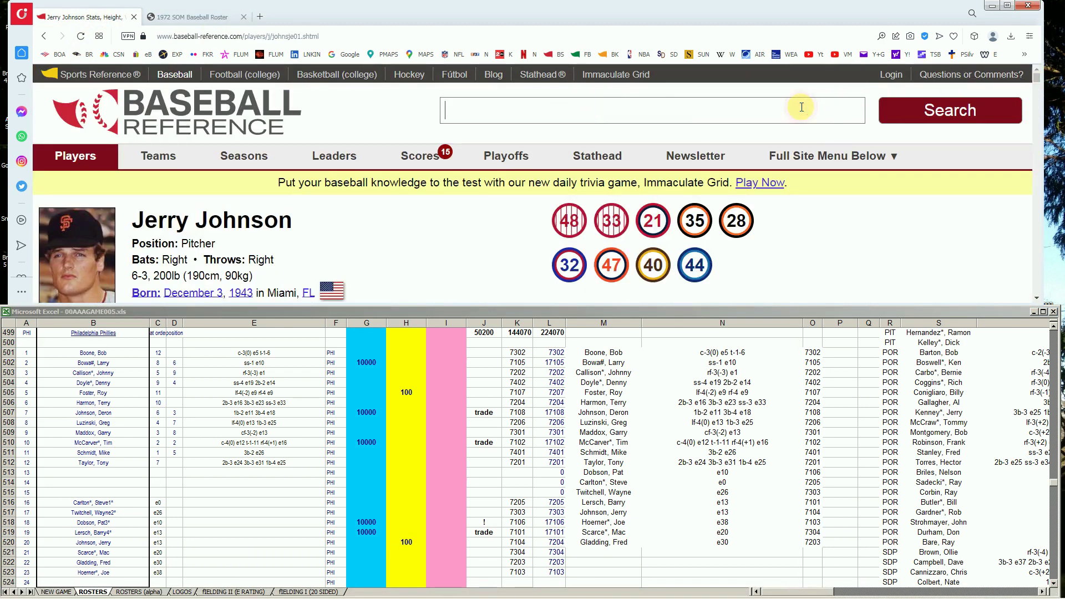
type("hoern")
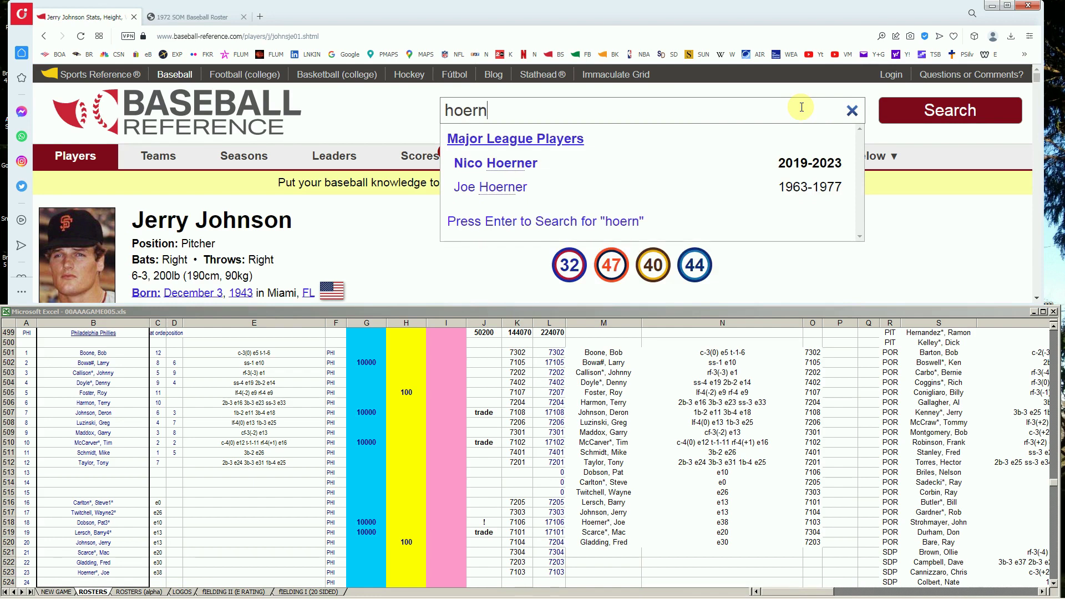
left_click(527, 190)
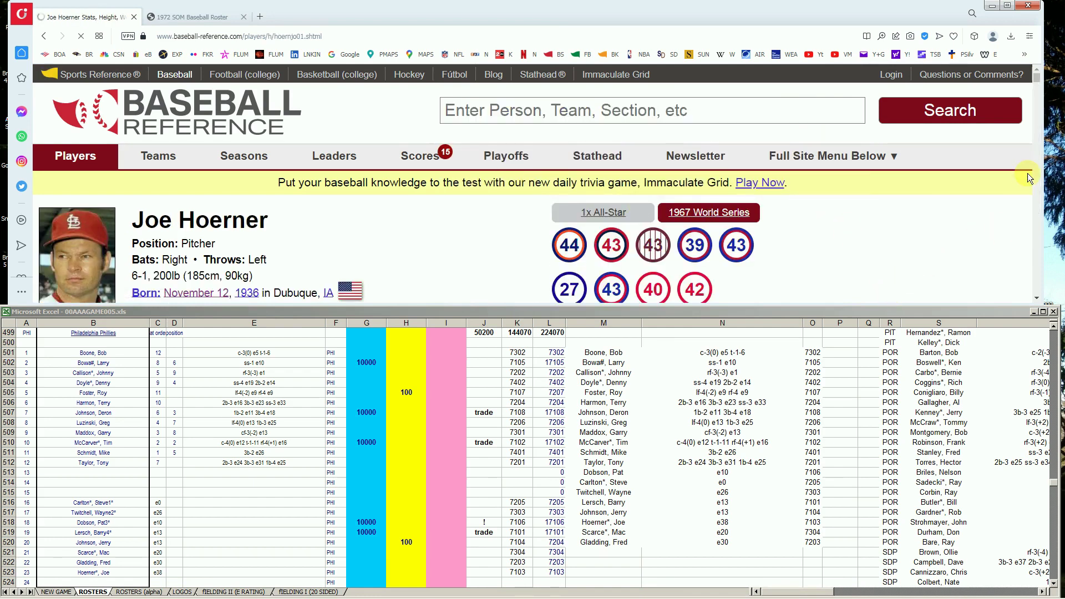
Step: Review Hoerner's 1970–1976 pitching stats, including his 1972 Philadelphia (2.08 ERA) and Atlanta split
left_click_drag(1036, 78, 1034, 99)
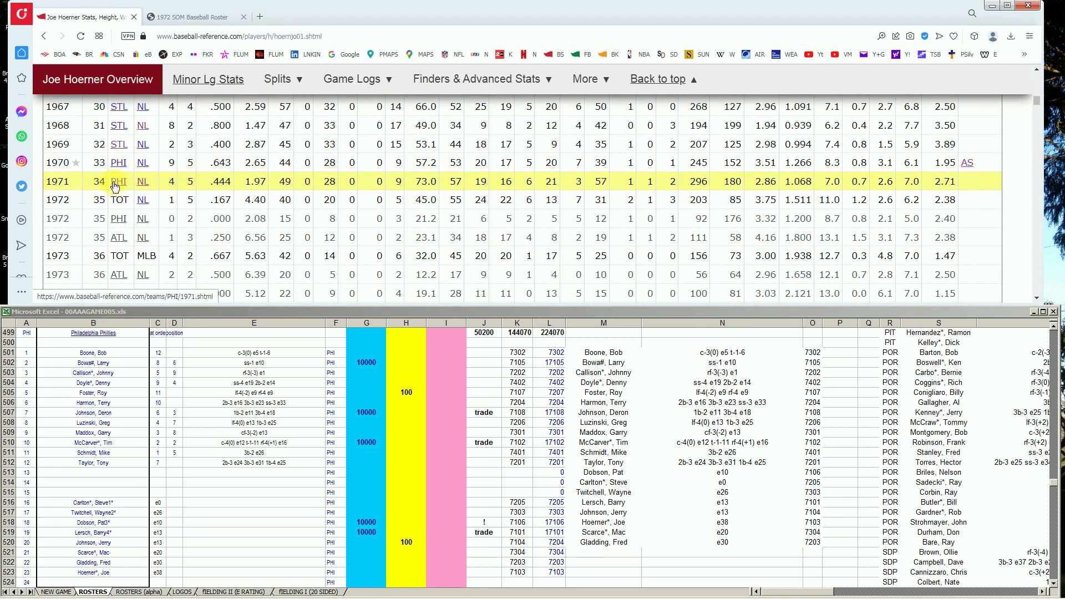
scroll(116, 188, "up", 2)
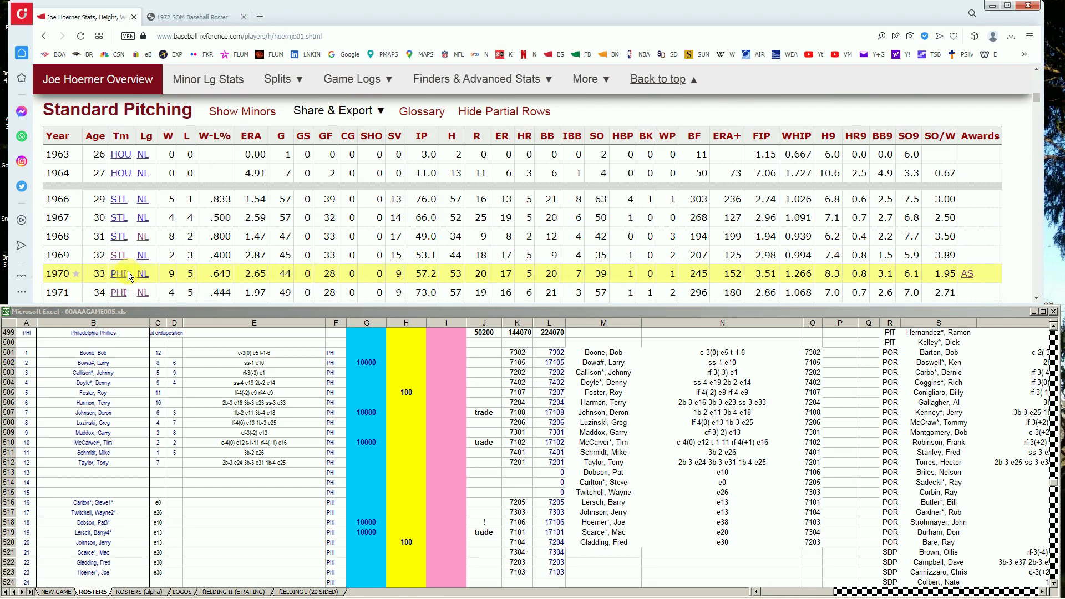
scroll(125, 275, "down", 1)
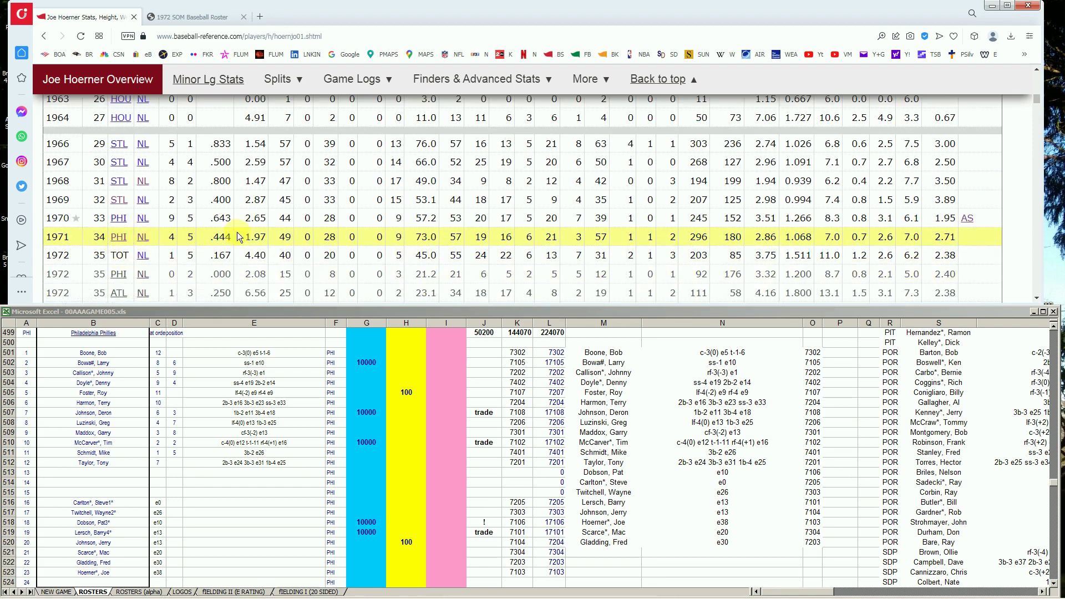
mouse_move(257, 240)
scroll(748, 237, "down", 1)
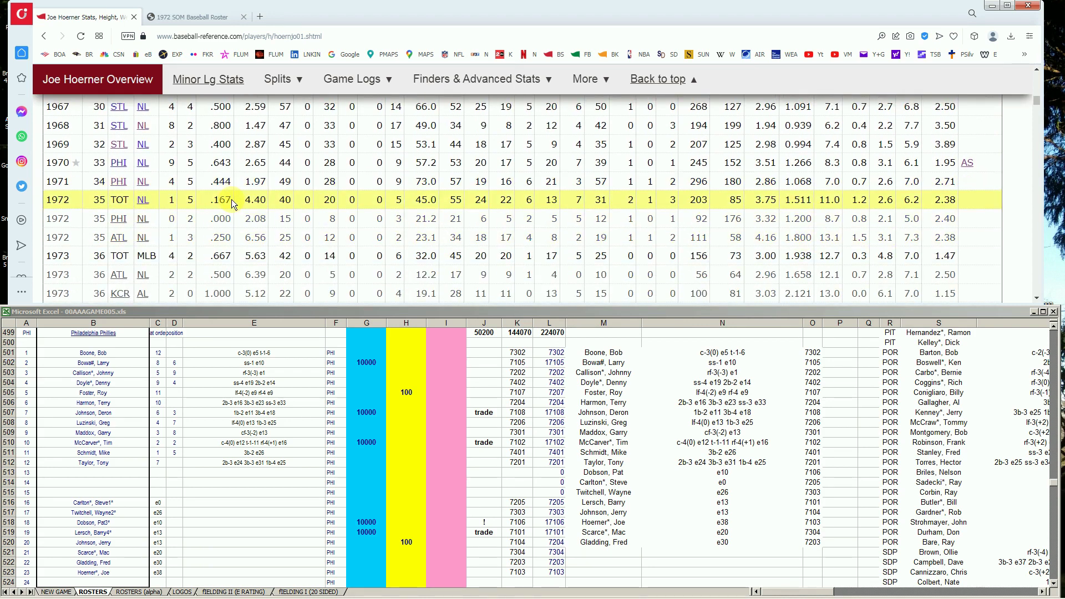
mouse_move(239, 211)
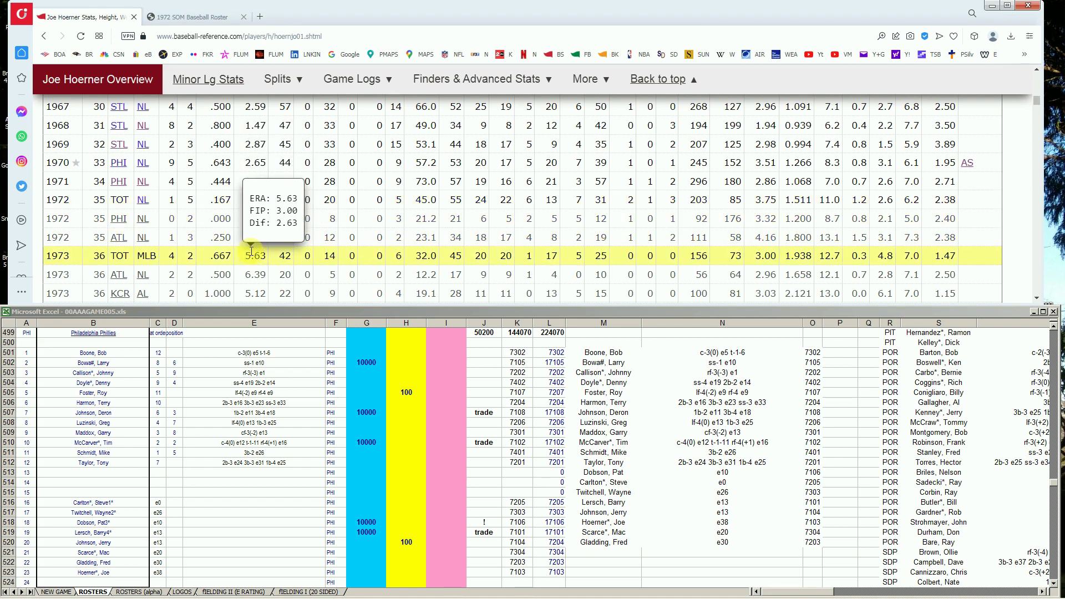
scroll(251, 251, "down", 1)
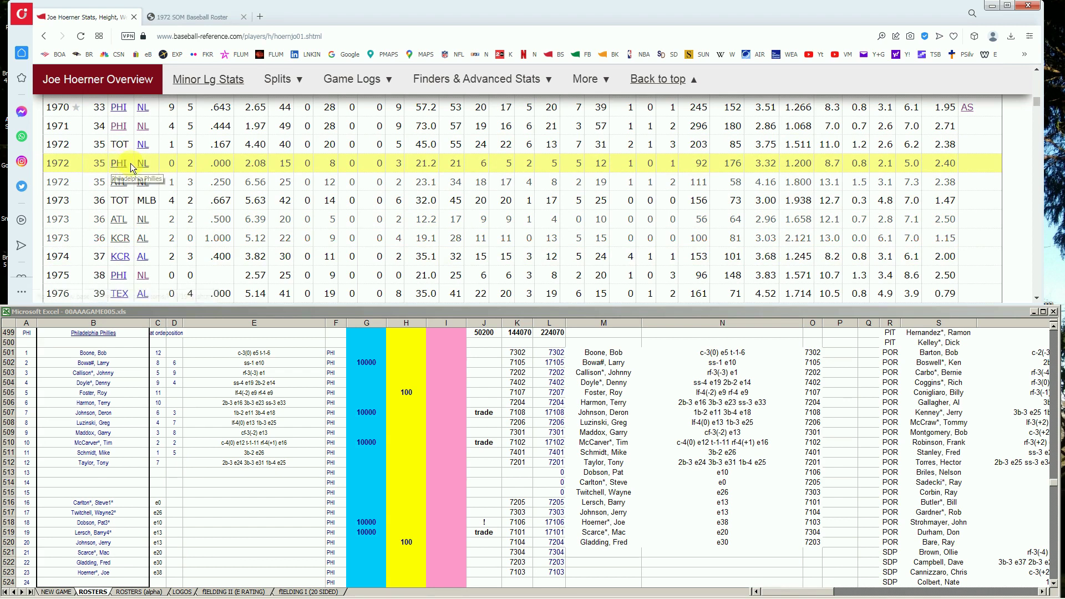
Step: Scroll the 1972 SOM roster PDF to page 2's Braves through Expos rosters, showing Hoerner, J
left_click(215, 17)
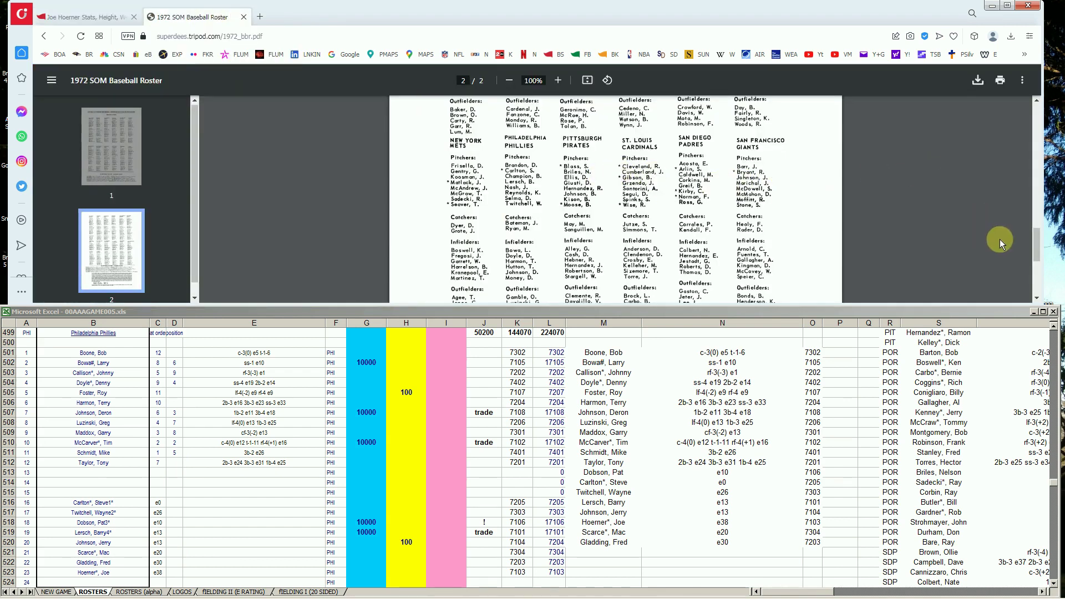
mouse_move(1037, 236)
left_mouse_down()
mouse_move(1033, 214)
mouse_move(1031, 232)
left_mouse_up()
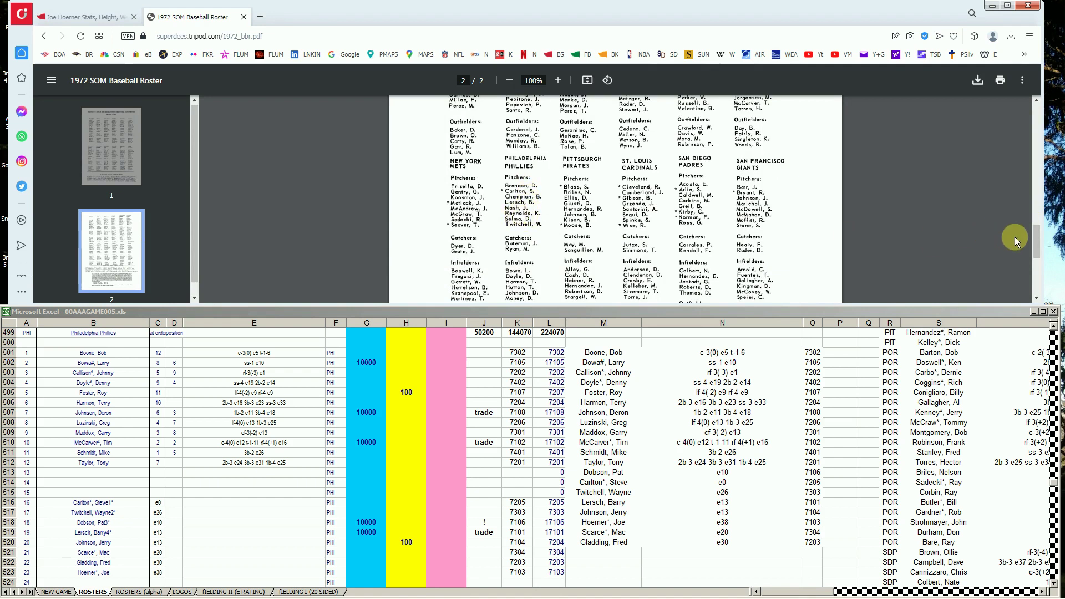
left_click_drag(1035, 235, 1036, 210)
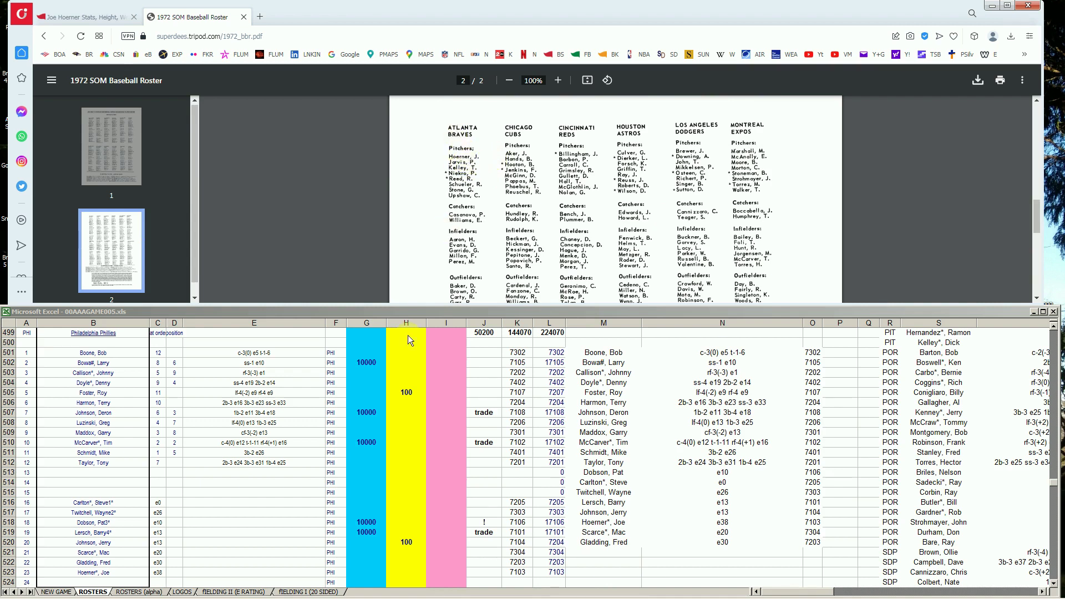
left_click(395, 550)
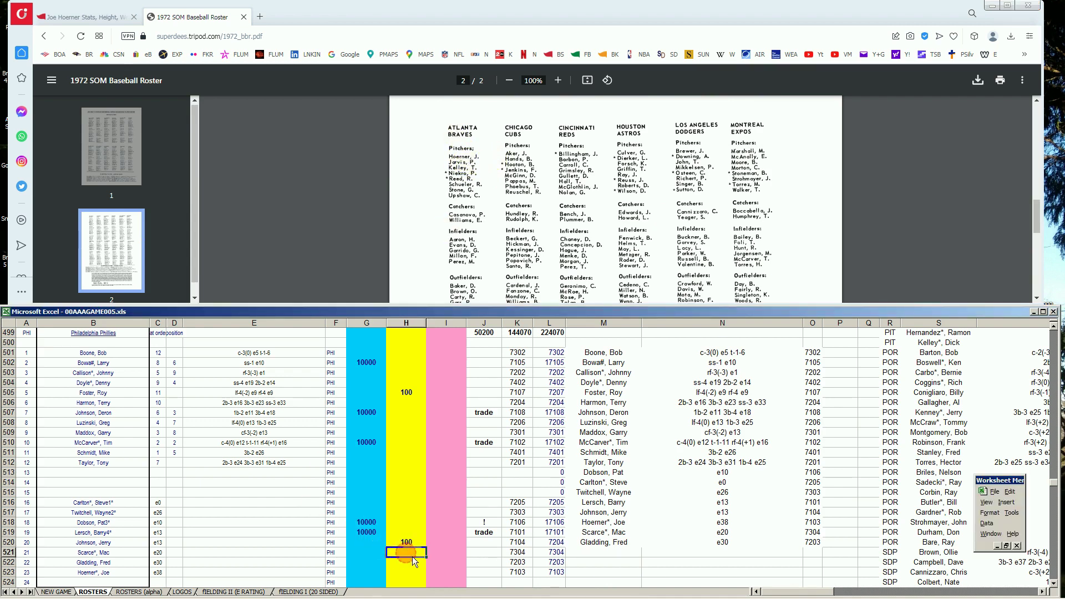
key("Down")
key("Down")
type("100")
key("Return")
key("Up")
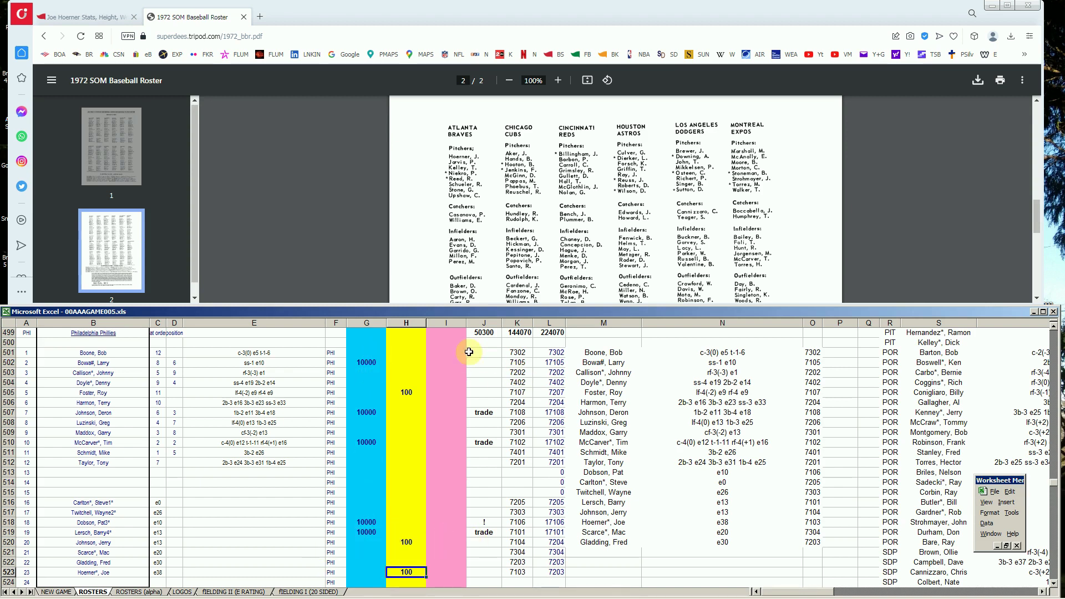
Step: Add a '!' note in cell J502
left_click(486, 361)
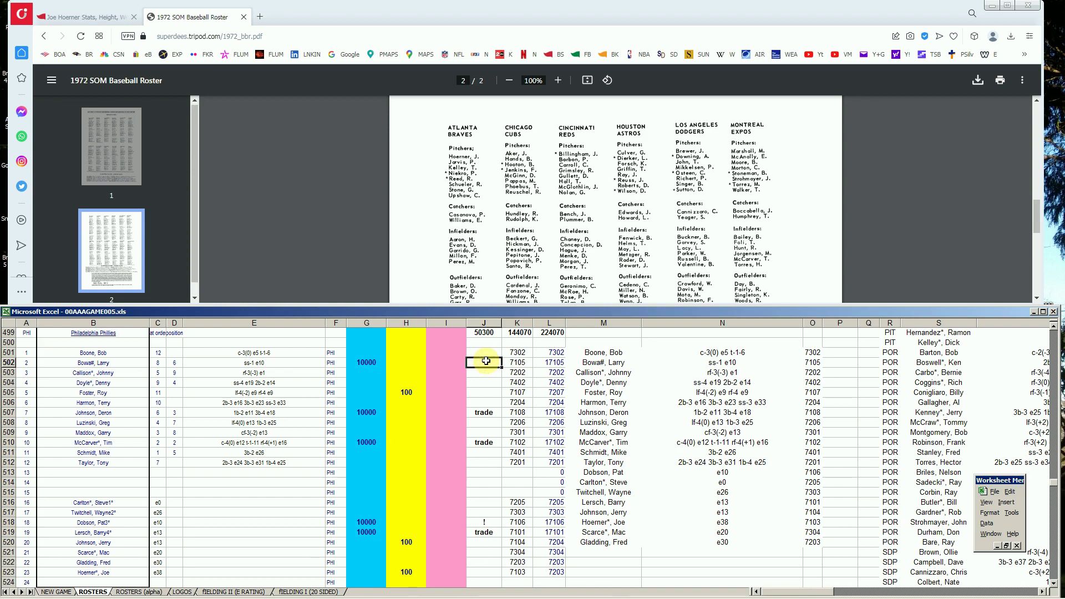
double_click(486, 361)
key("Return")
key("Down")
key("Down")
key("Down")
key("Down")
key("Down")
key("Down")
key("Down")
key("Down")
key("Down")
key("Down")
key("Down")
key("Down")
key("Down")
key("Down")
key("Down")
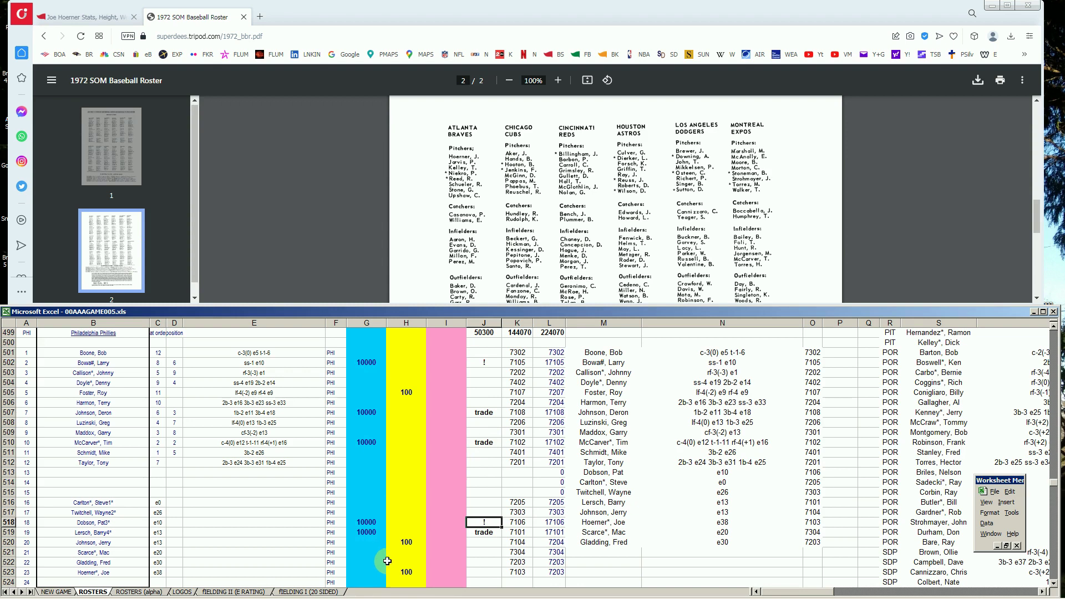
left_click(407, 432)
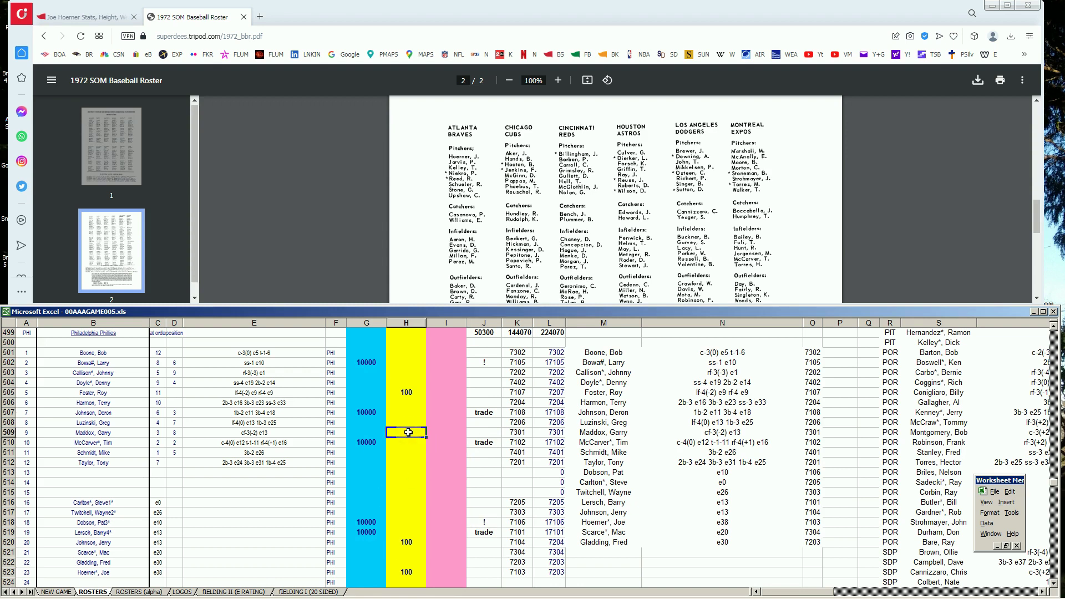
Step: Return to the top of the sheet and set the I2 count to 30
key("Up")
key("Page_Up")
key("Page_Up")
key("Page_Up")
key("Page_Up")
key("Page_Up")
key("Page_Up")
key("Page_Up")
key("Page_Up")
key("Page_Up")
key("Page_Up")
key("Page_Up")
key("Page_Up")
key("Page_Up")
key("Page_Up")
key("Page_Up")
key("Page_Up")
key("Page_Up")
key("Page_Up")
key("Page_Up")
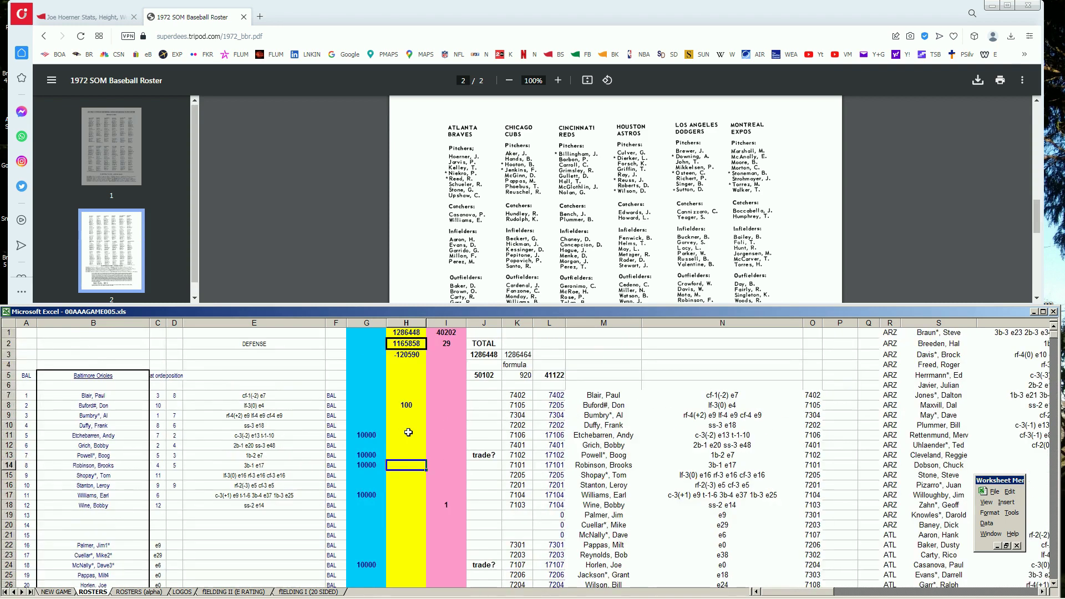
key("Right")
key("Up")
key("Up")
key("Up")
key("Up")
key("Up")
key("Up")
key("Up")
key("Up")
key("Up")
key("Up")
key("Up")
key("Up")
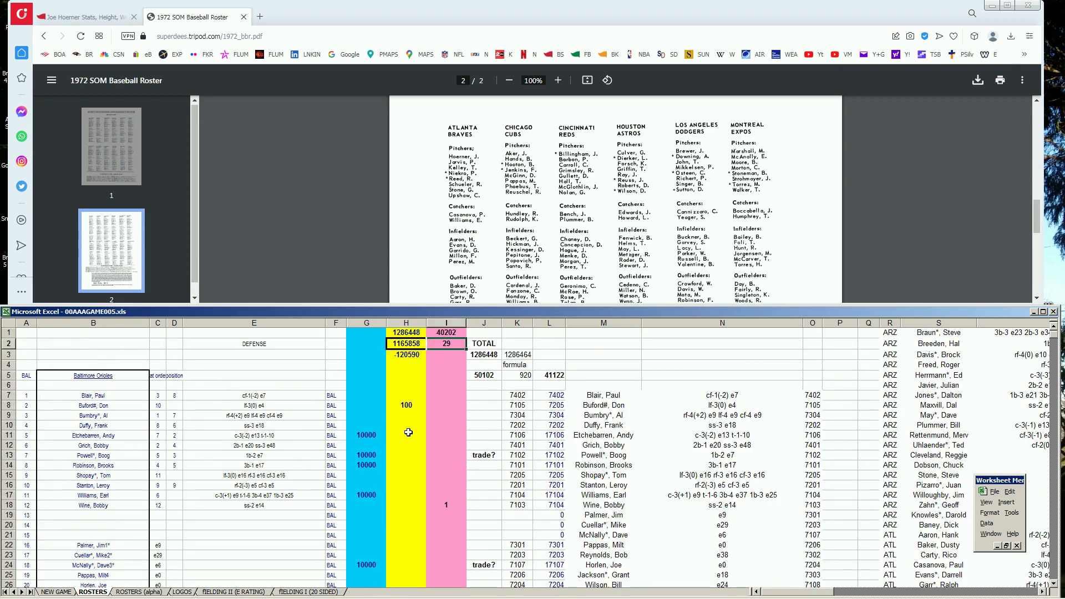
type("30")
key("Left")
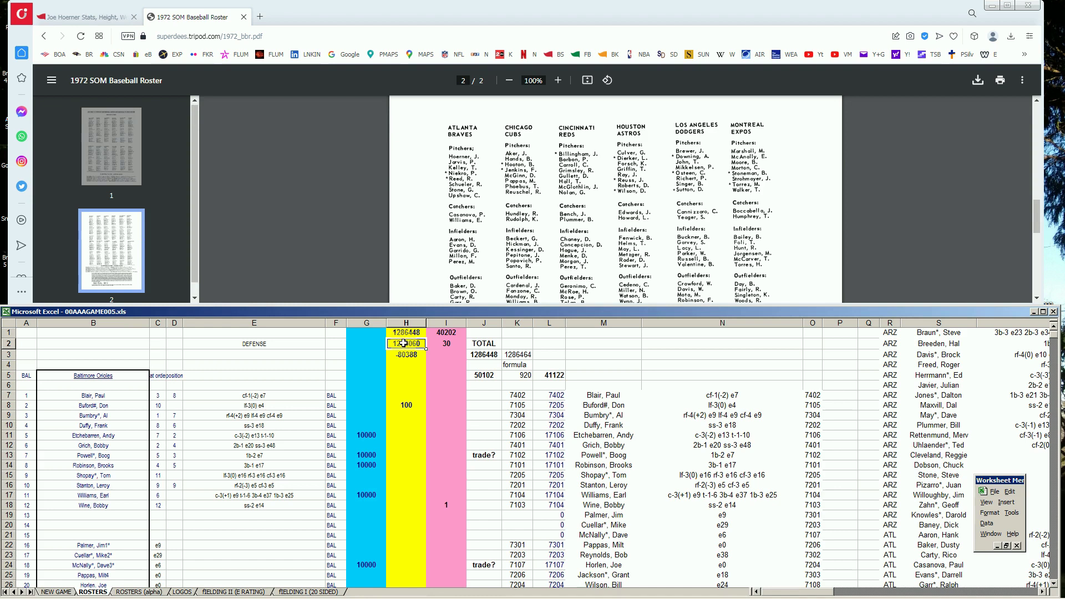
Step: Copy the H2 total, then enter 8 in G4 and 4 in H4
key("ctrl+c")
left_click(366, 365)
type("8")
key("Right")
type("4")
key("Return")
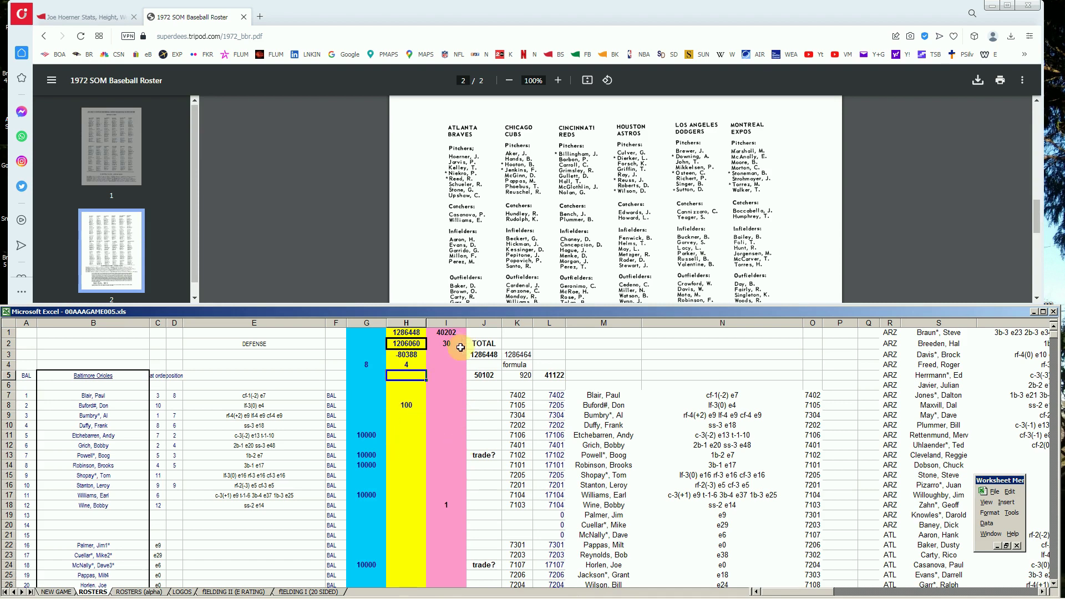
Step: Check the top totals by selecting G5, H11, the range G3:G7, and H6
left_click(365, 376)
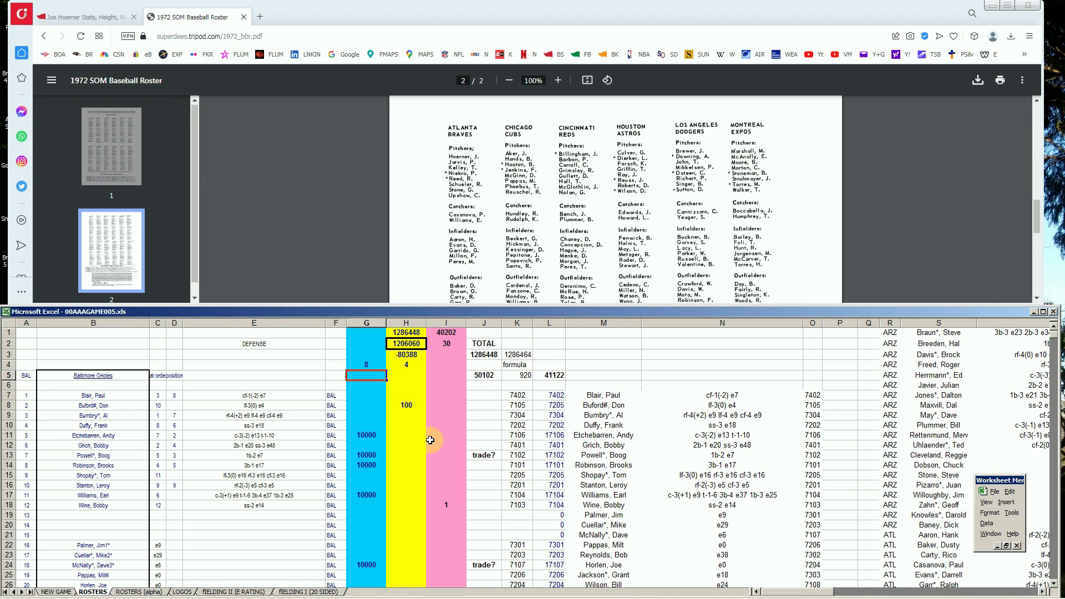
left_click(404, 434)
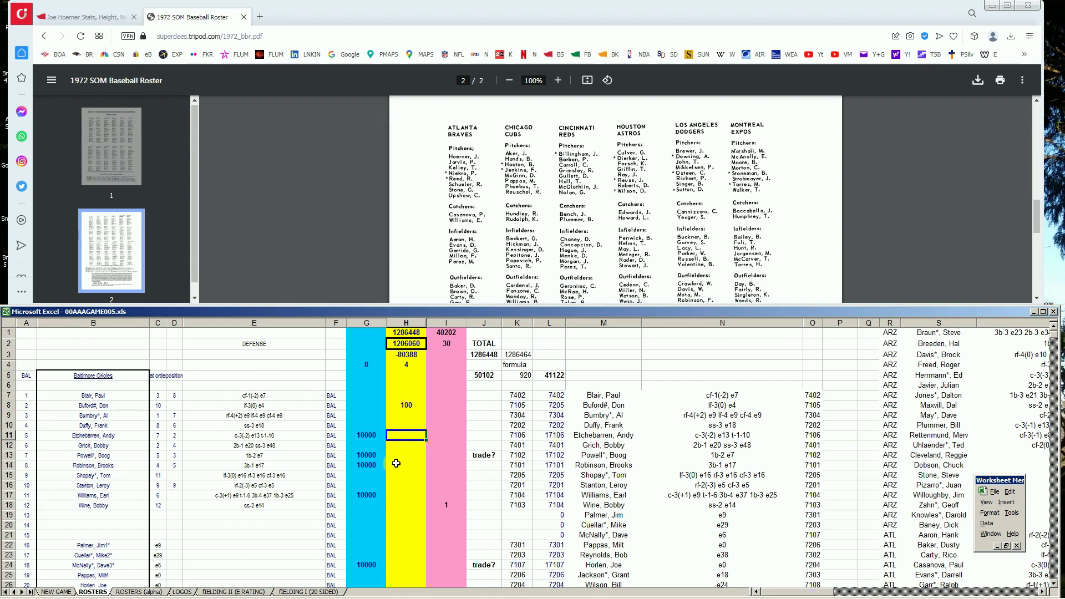
left_click_drag(364, 353, 358, 428)
left_click(365, 375)
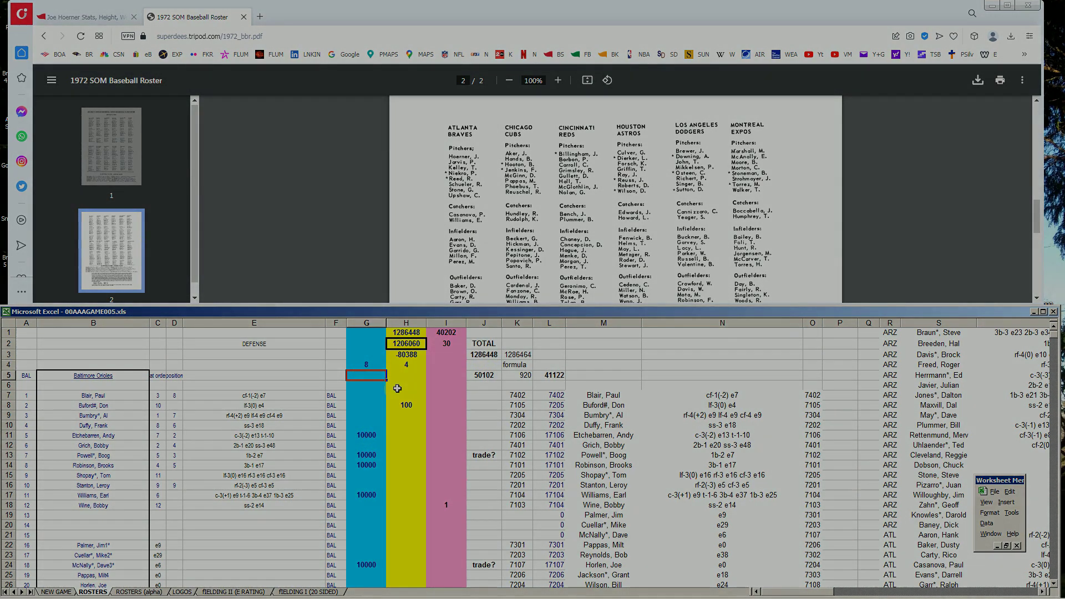
left_click(397, 388)
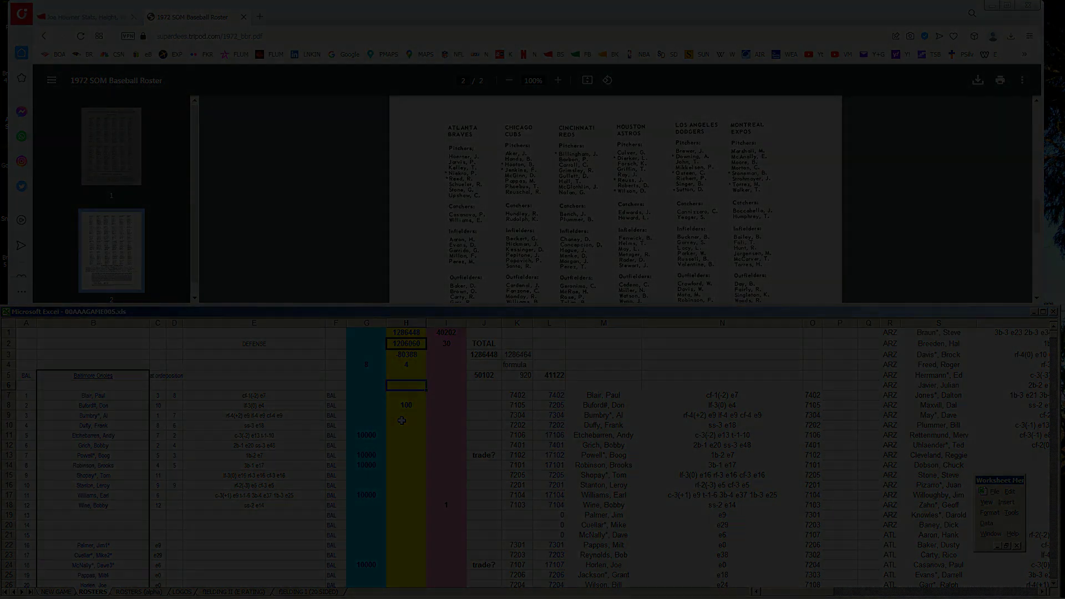